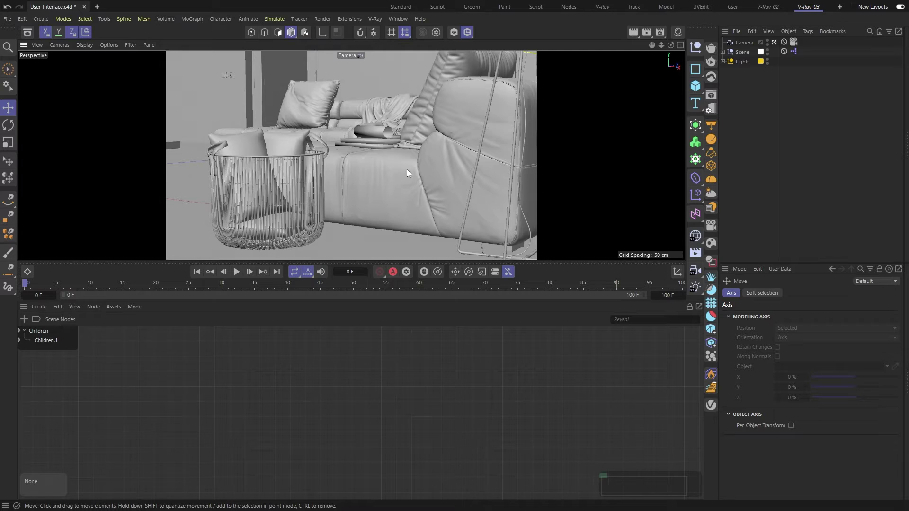
# Switch the Render Settings renderer from Standard to V-Ray, then minimize the window
pyautogui.click(371, 21)
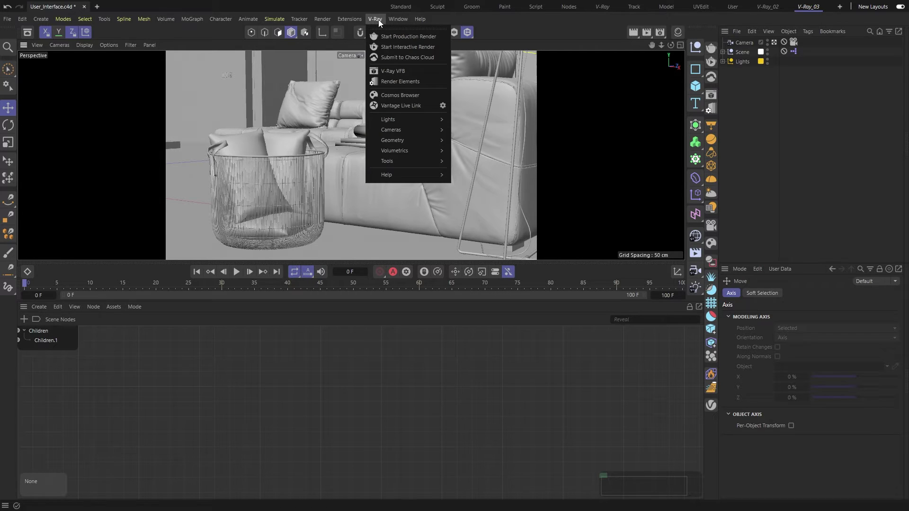
pyautogui.click(382, 19)
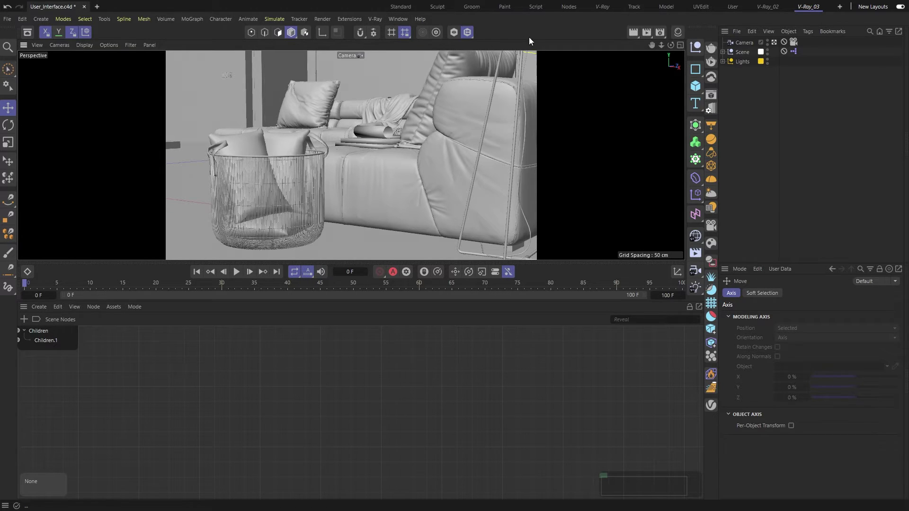
pyautogui.click(660, 34)
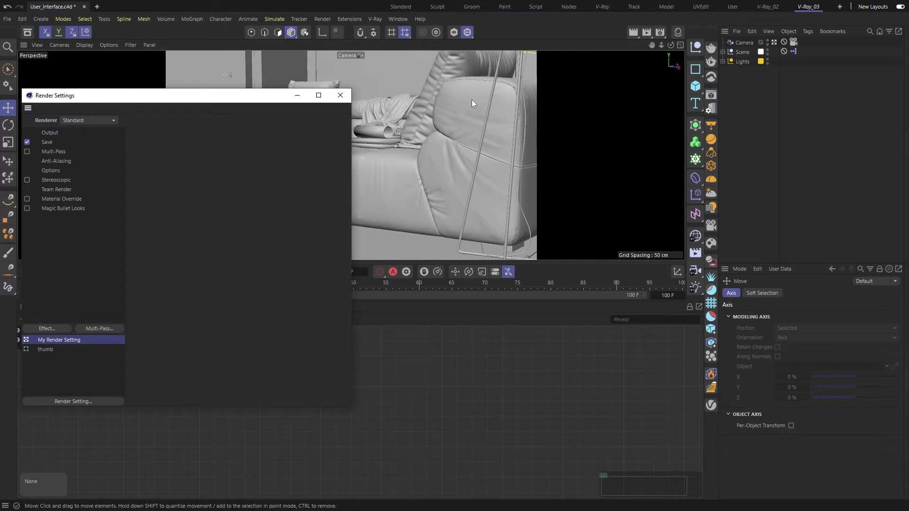
pyautogui.click(75, 120)
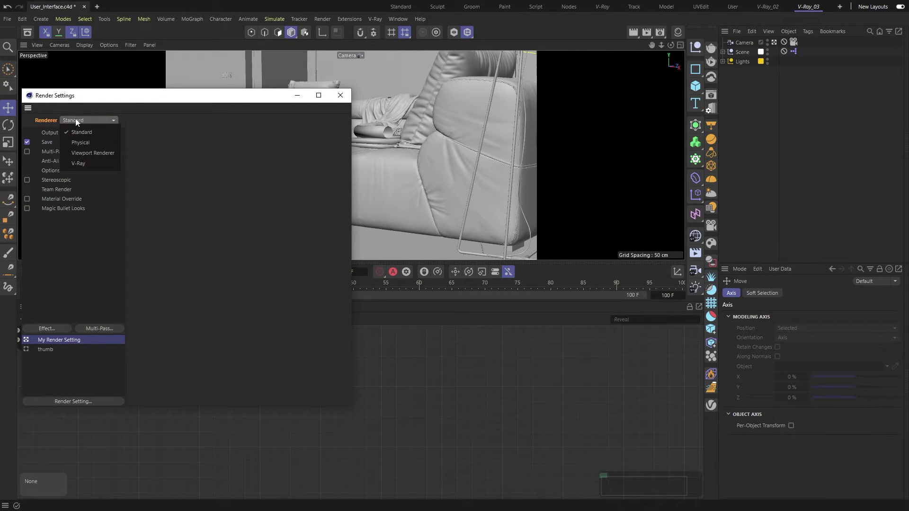
pyautogui.click(97, 162)
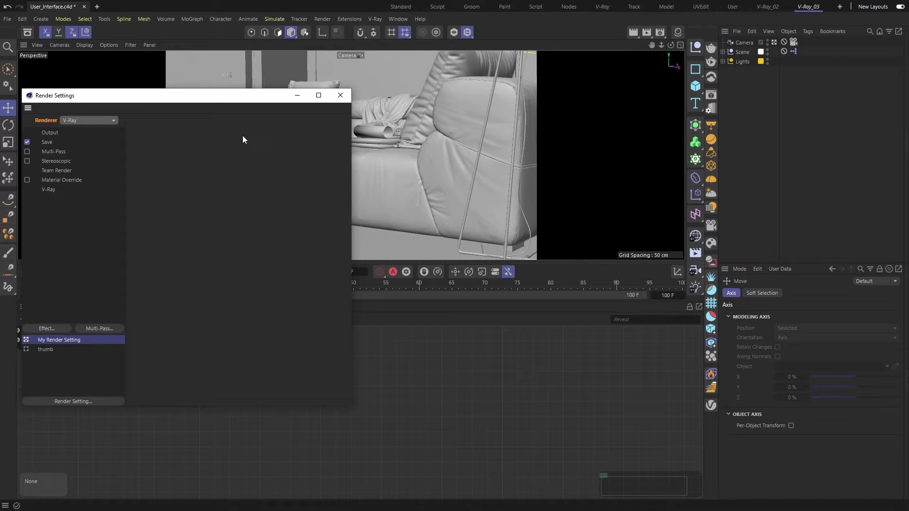
pyautogui.click(298, 96)
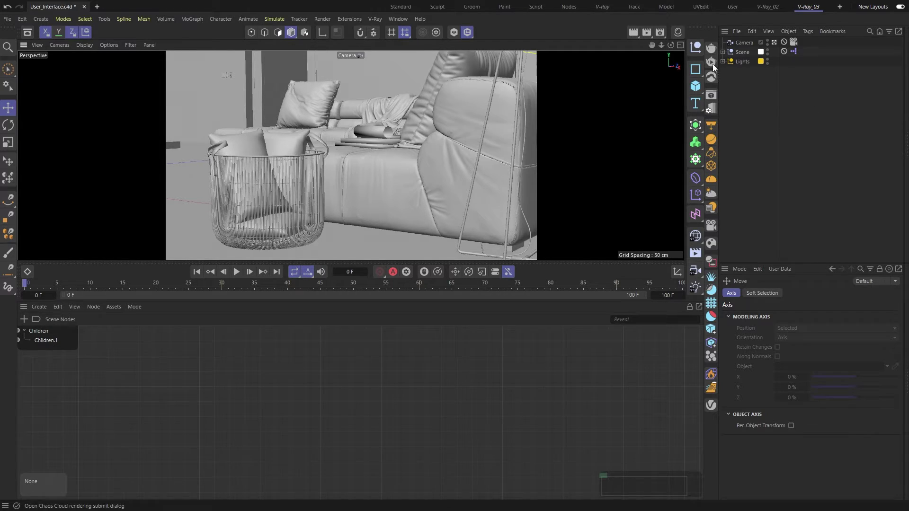
pyautogui.moveTo(691, 33); pyautogui.dragTo(324, 64)
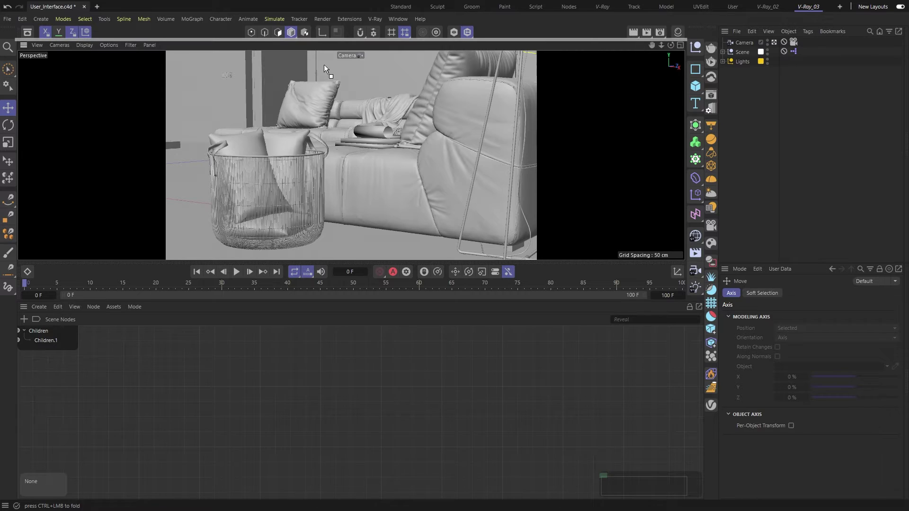
pyautogui.moveTo(77, 62); pyautogui.dragTo(13, 65)
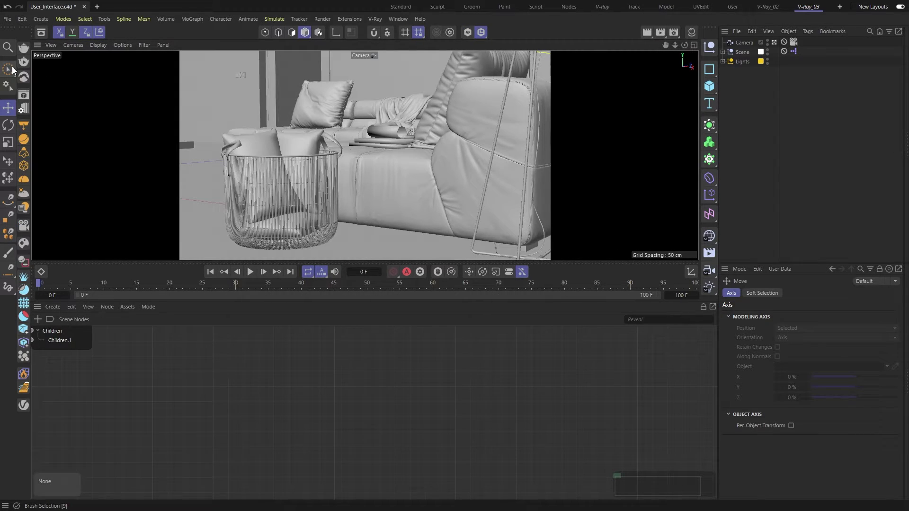
pyautogui.moveTo(26, 32); pyautogui.dragTo(419, 52)
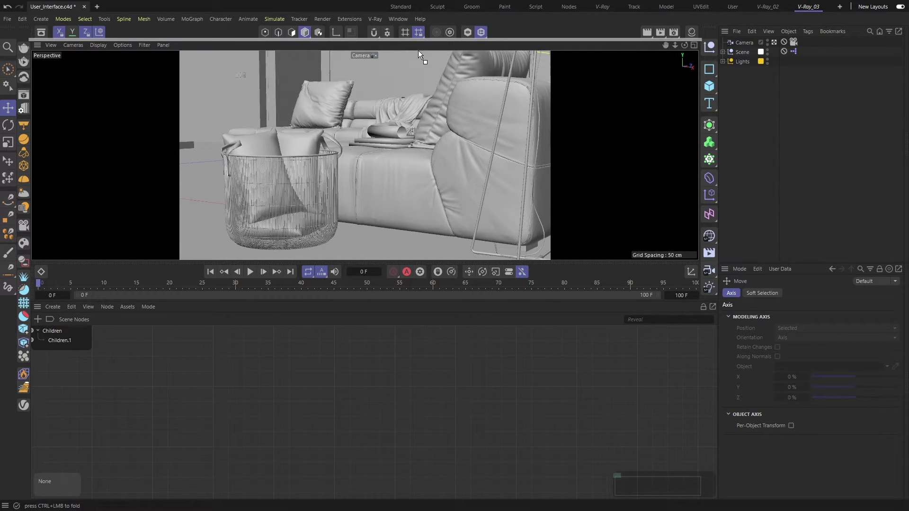
pyautogui.moveTo(634, 47); pyautogui.dragTo(715, 43)
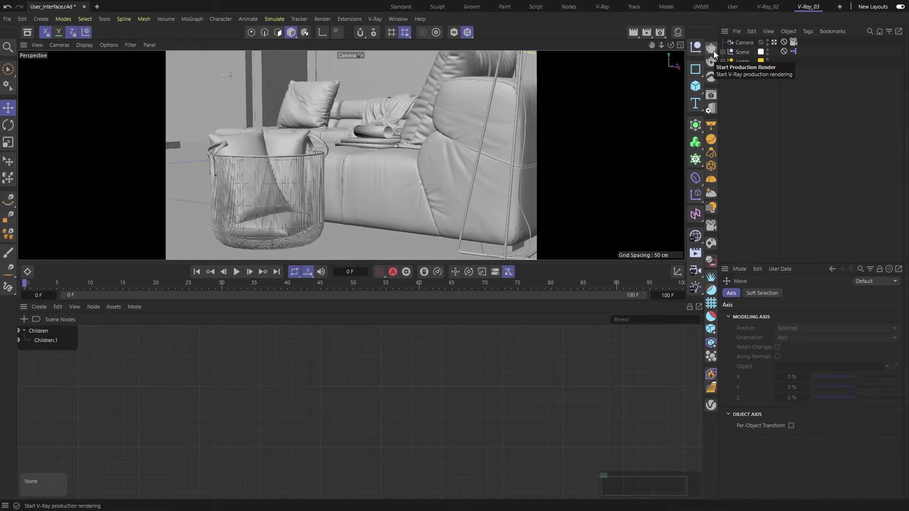
# Launch a V-Ray production render of the sofa scene and stop it partway through
pyautogui.click(714, 50)
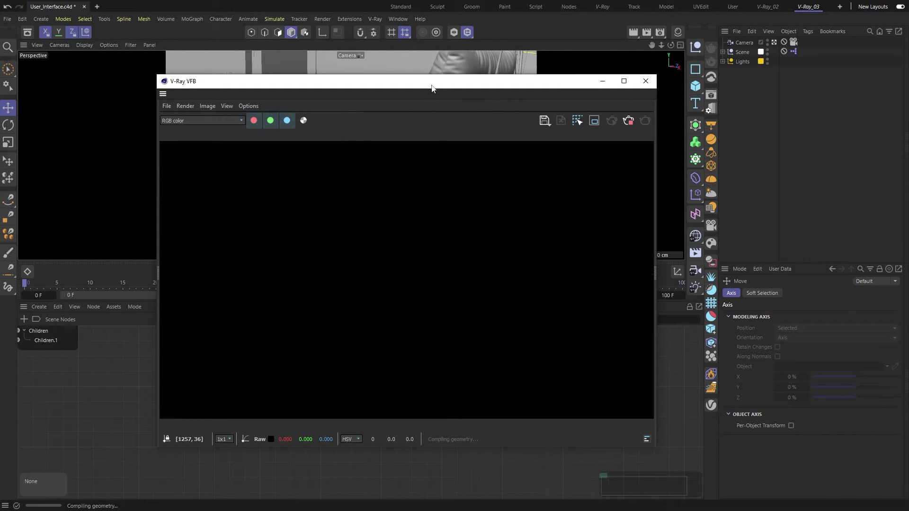
pyautogui.moveTo(432, 88); pyautogui.dragTo(423, 88)
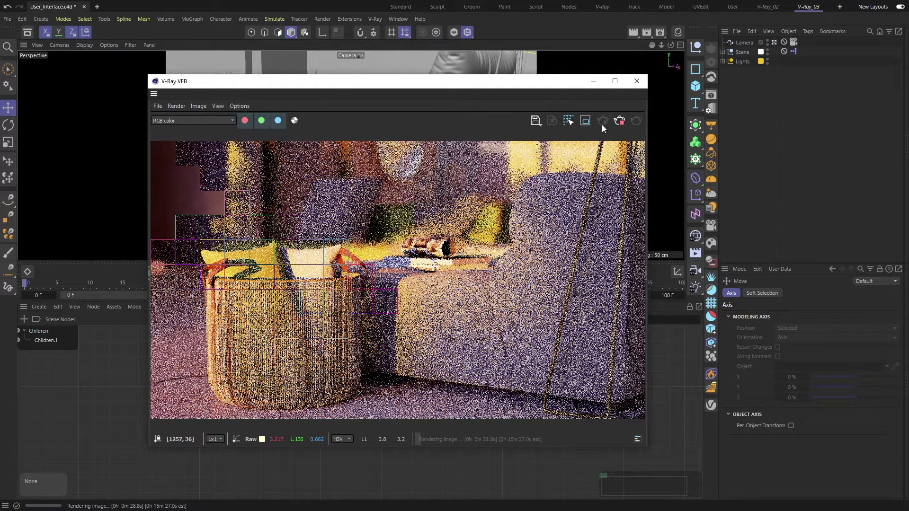
pyautogui.click(619, 122)
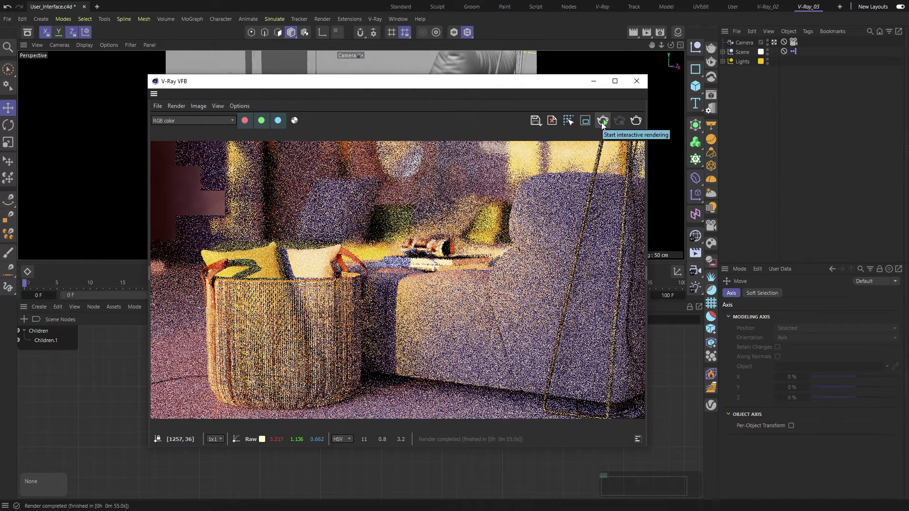
# Start interactive V-Ray rendering from the frame buffer toolbar
pyautogui.click(602, 123)
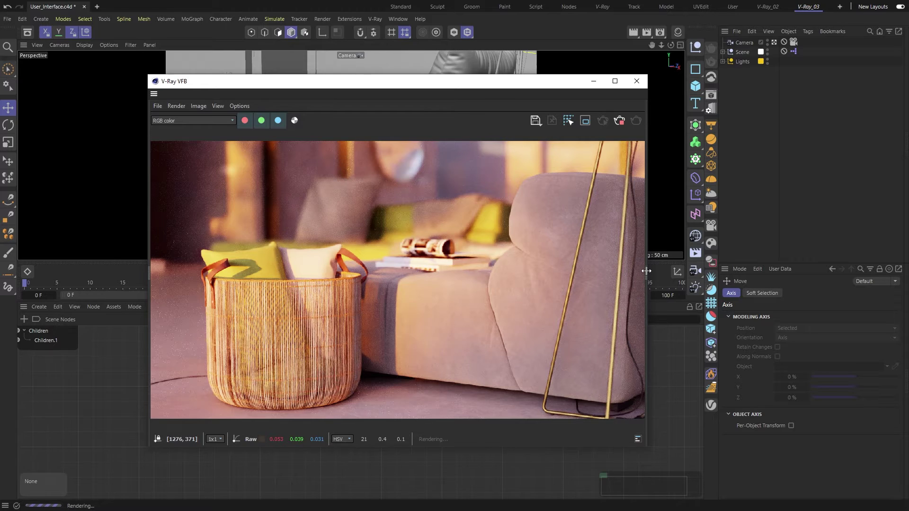
pyautogui.moveTo(647, 274); pyautogui.dragTo(568, 276)
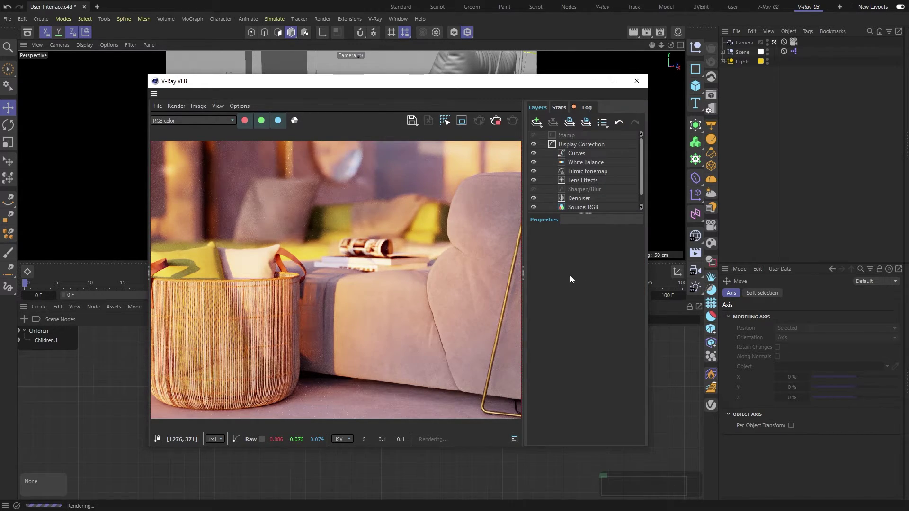
pyautogui.moveTo(586, 216); pyautogui.dragTo(588, 229)
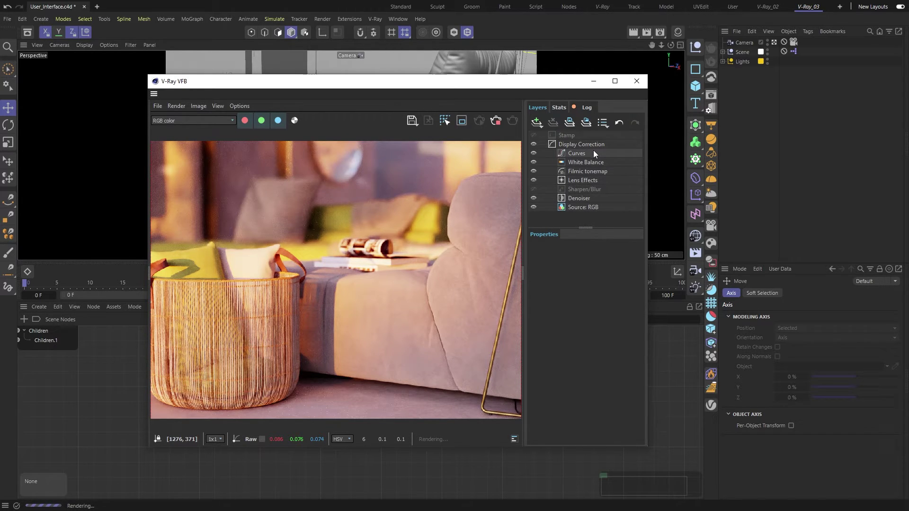
pyautogui.click(593, 207)
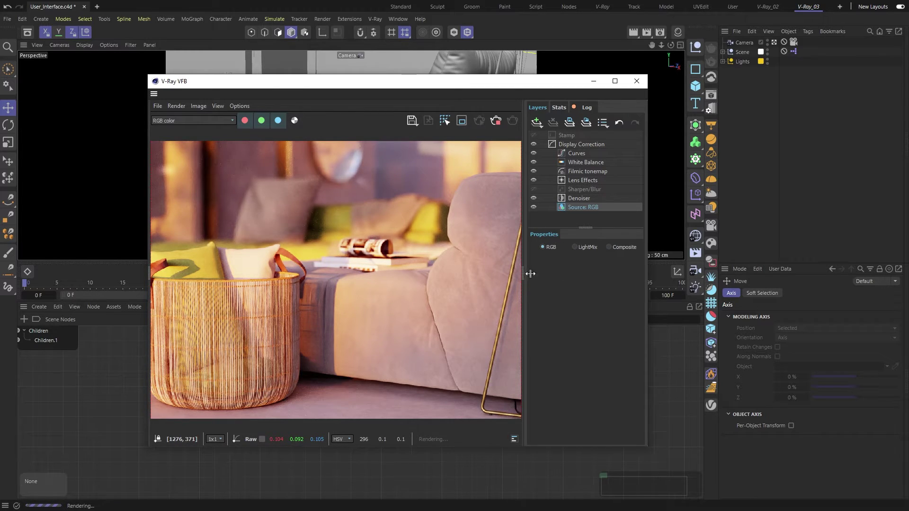
pyautogui.moveTo(526, 273); pyautogui.dragTo(600, 271)
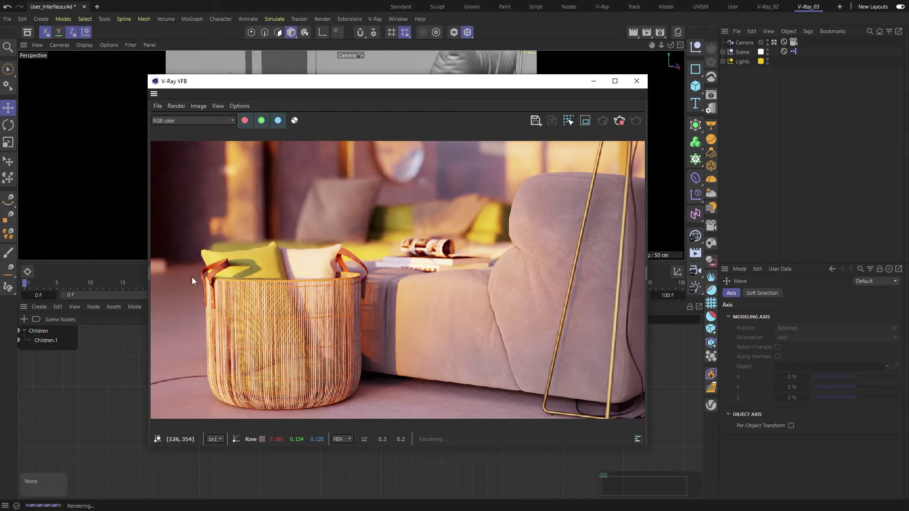
pyautogui.click(149, 273)
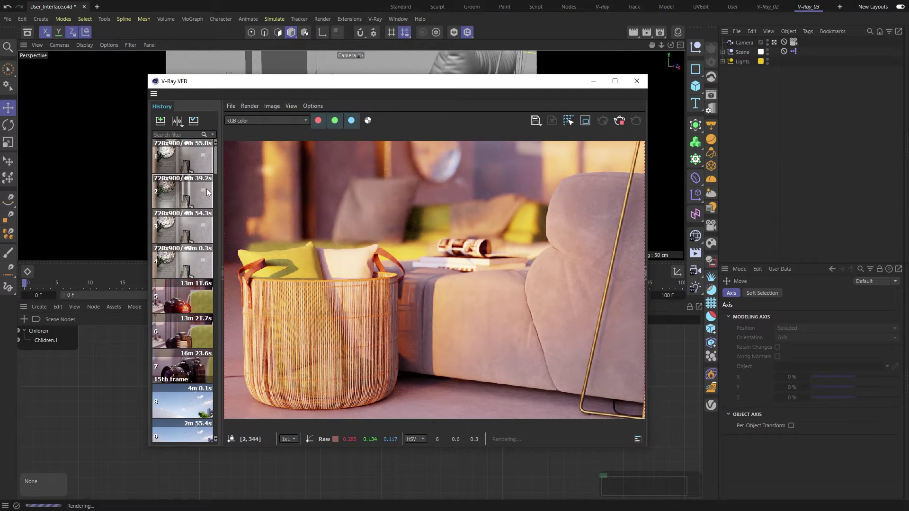
pyautogui.moveTo(215, 161)
pyautogui.mouseDown()
pyautogui.moveTo(217, 183)
pyautogui.moveTo(218, 152)
pyautogui.mouseUp()
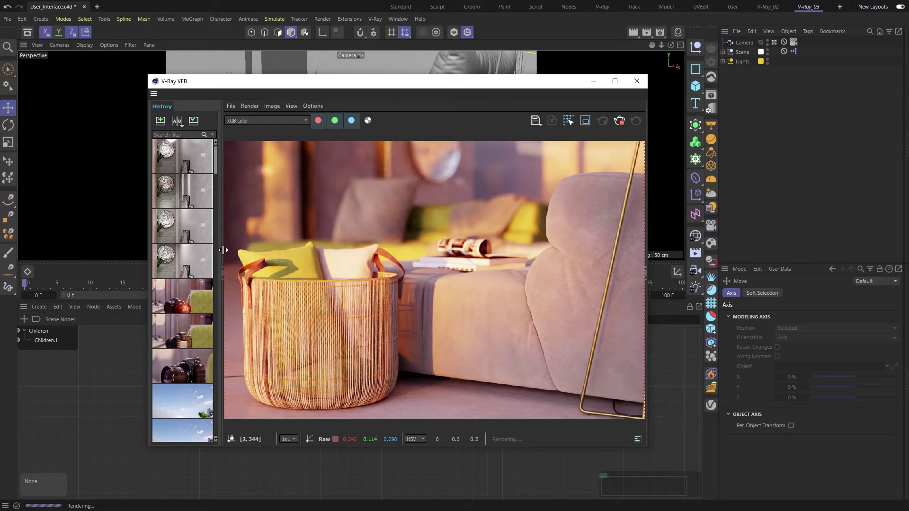
pyautogui.click(222, 270)
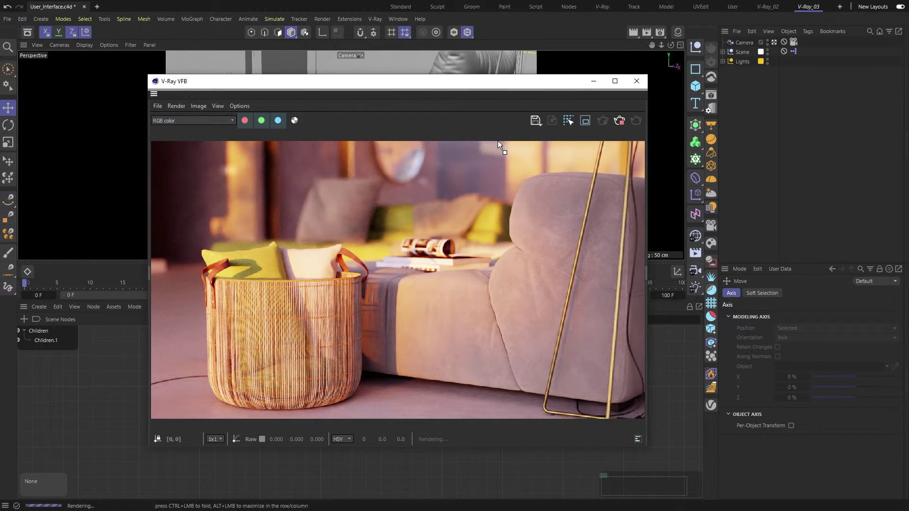
# Dock the V-Ray frame buffer to the right of the Perspective viewport
pyautogui.moveTo(498, 141); pyautogui.dragTo(675, 141)
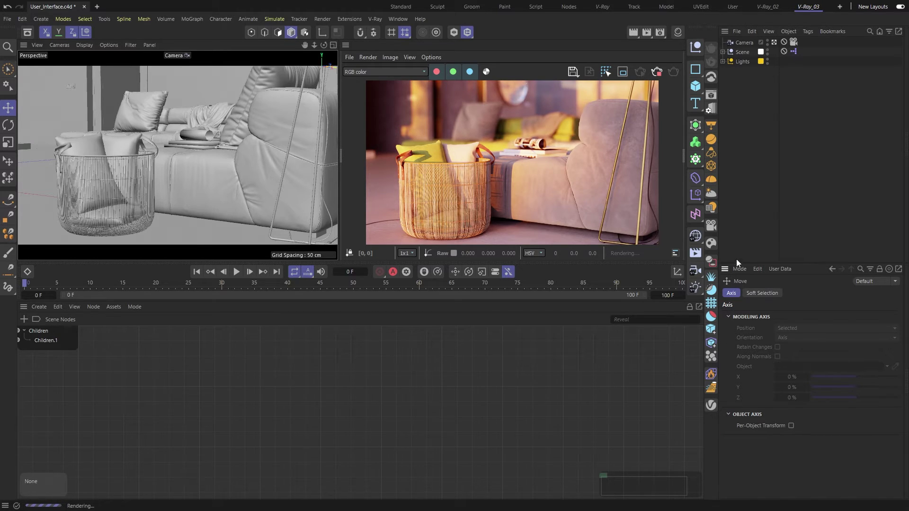
# Open the Material Manager and bring up the V-Ray Node Materials submenu
pyautogui.click(679, 33)
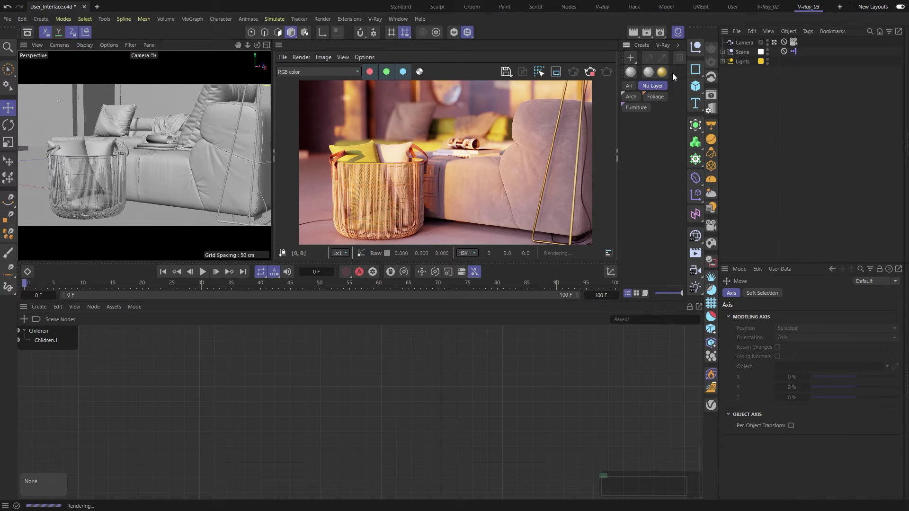
pyautogui.click(663, 46)
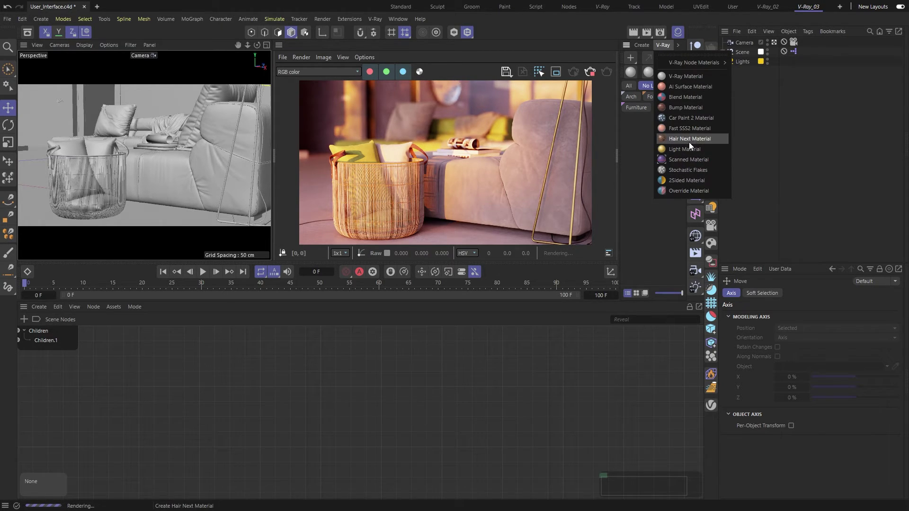
pyautogui.moveTo(701, 65)
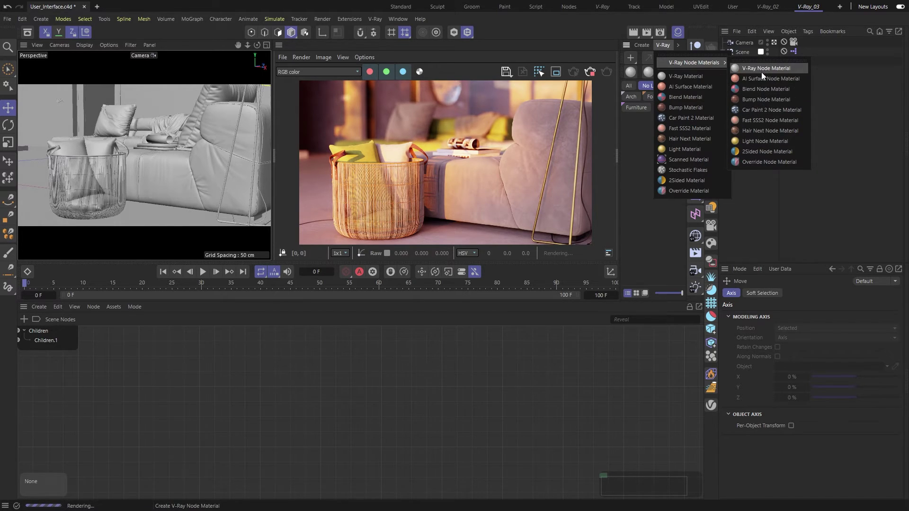
# Tear off the node materials palette, dock it in the Node Editor, then undock and close it
pyautogui.click(760, 60)
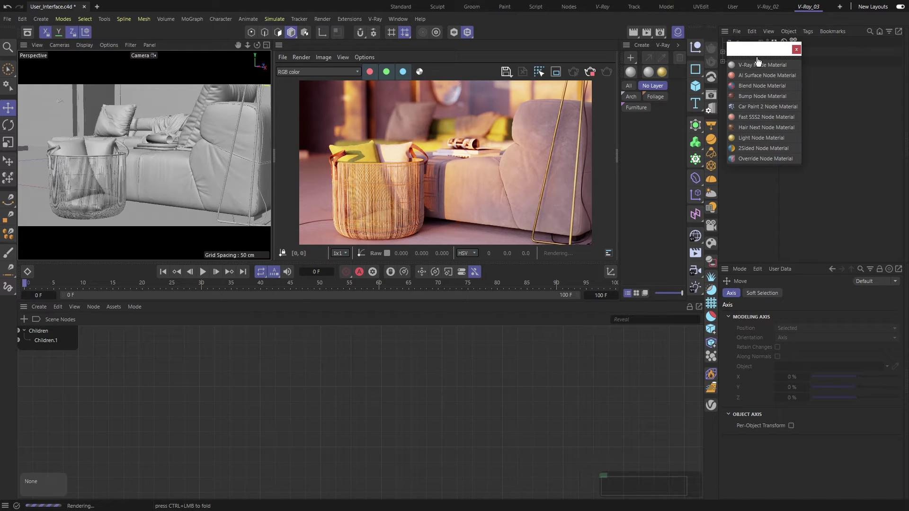
pyautogui.moveTo(758, 63); pyautogui.dragTo(21, 321)
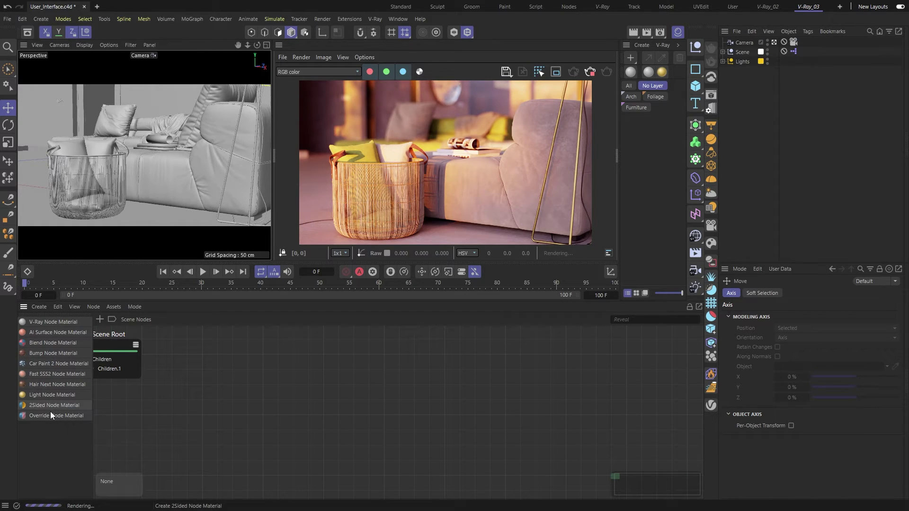
pyautogui.rightClick(58, 316)
pyautogui.click(65, 323)
pyautogui.click(74, 306)
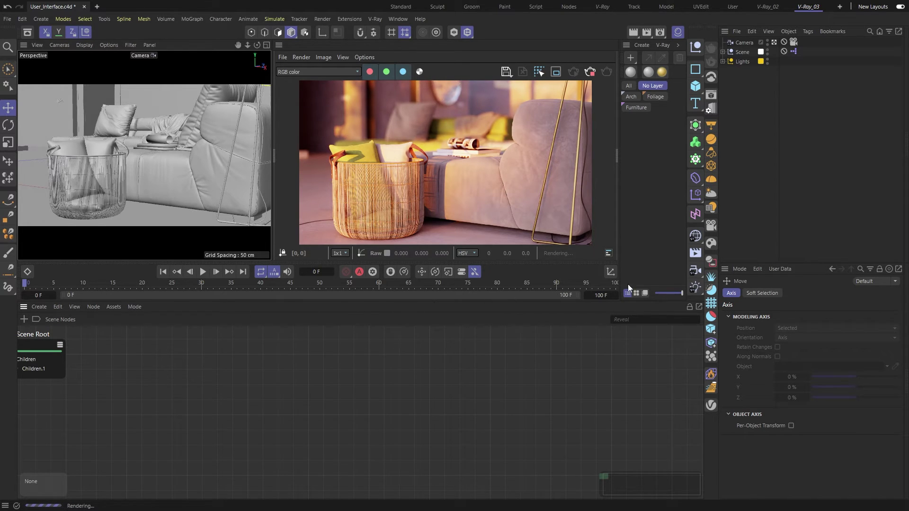
# In Chaos Cosmos, browse Bricks, Car paint and Ceramic & porcelain materials, then view Downloaded assets
pyautogui.click(712, 244)
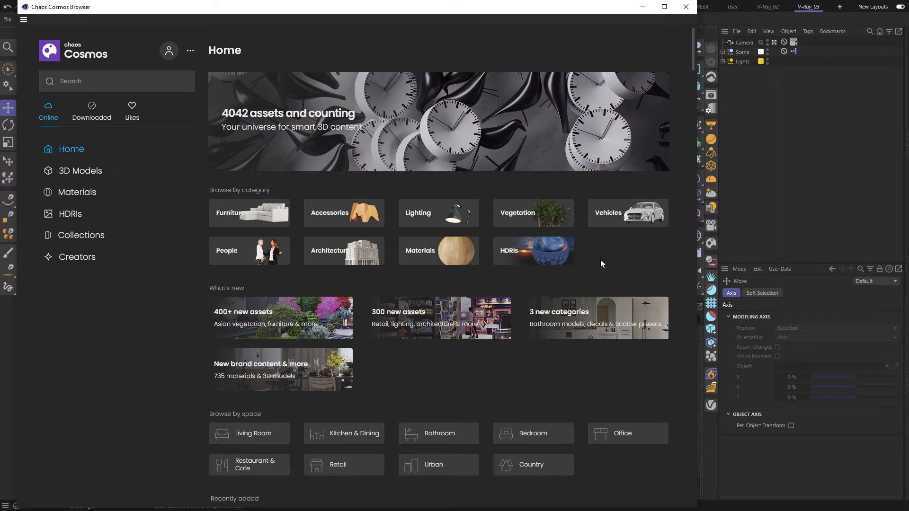
pyautogui.click(435, 252)
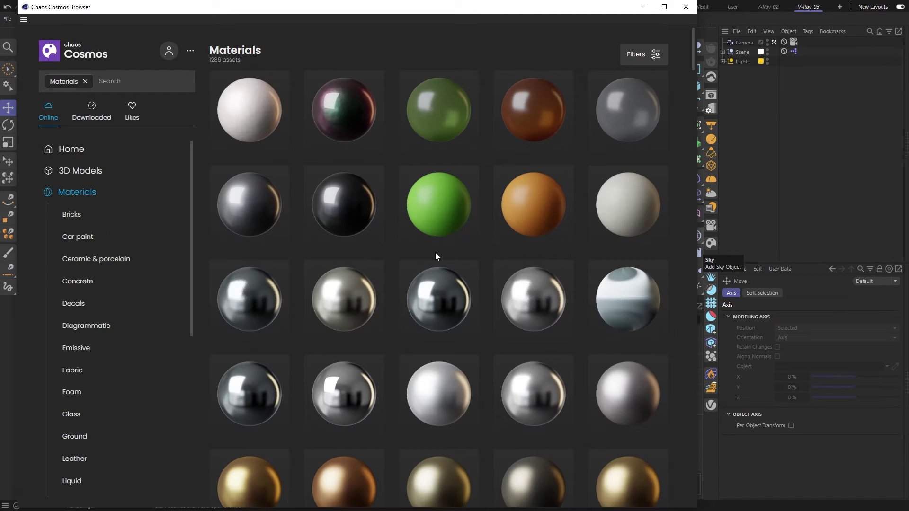
pyautogui.click(132, 221)
pyautogui.click(126, 239)
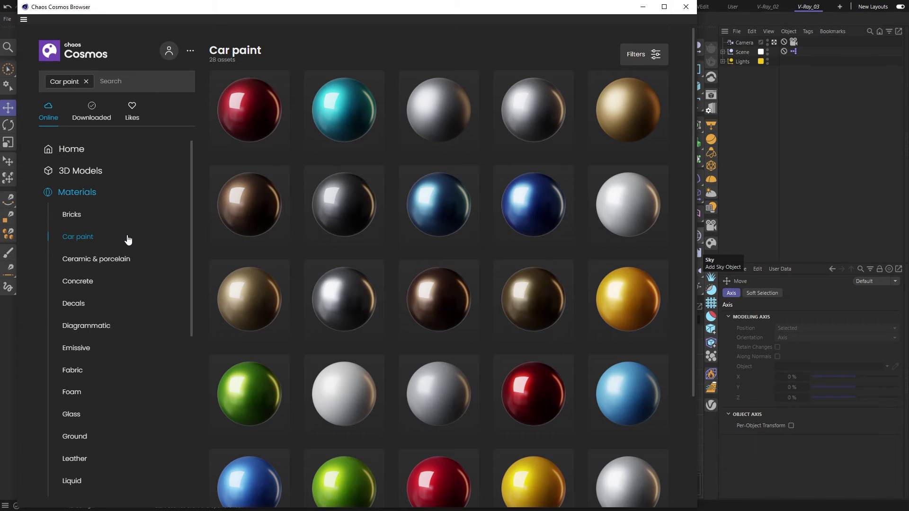
pyautogui.click(125, 262)
pyautogui.moveTo(191, 240)
pyautogui.mouseDown()
pyautogui.moveTo(188, 410)
pyautogui.moveTo(189, 235)
pyautogui.mouseUp()
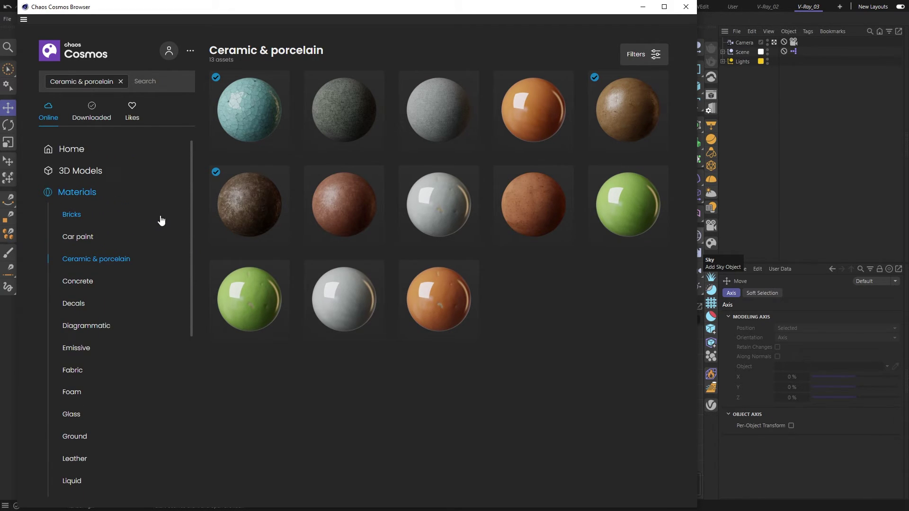
pyautogui.click(75, 158)
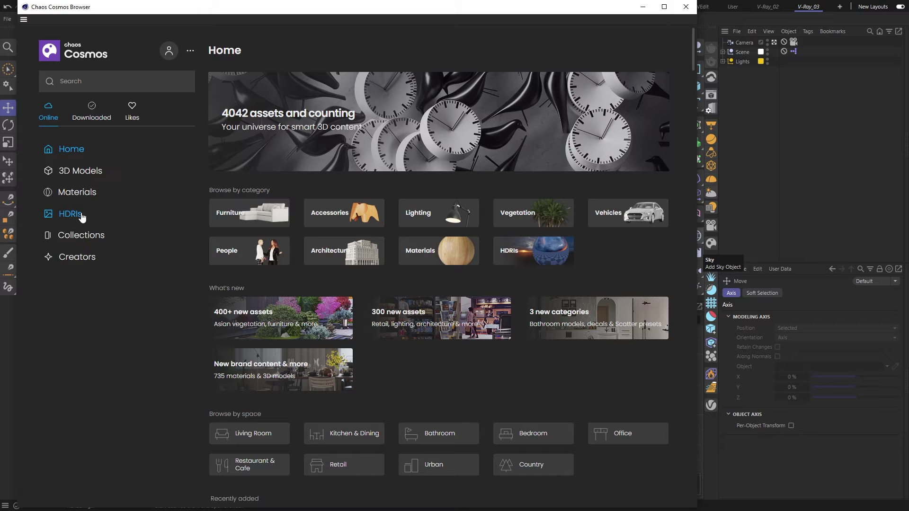
pyautogui.click(96, 118)
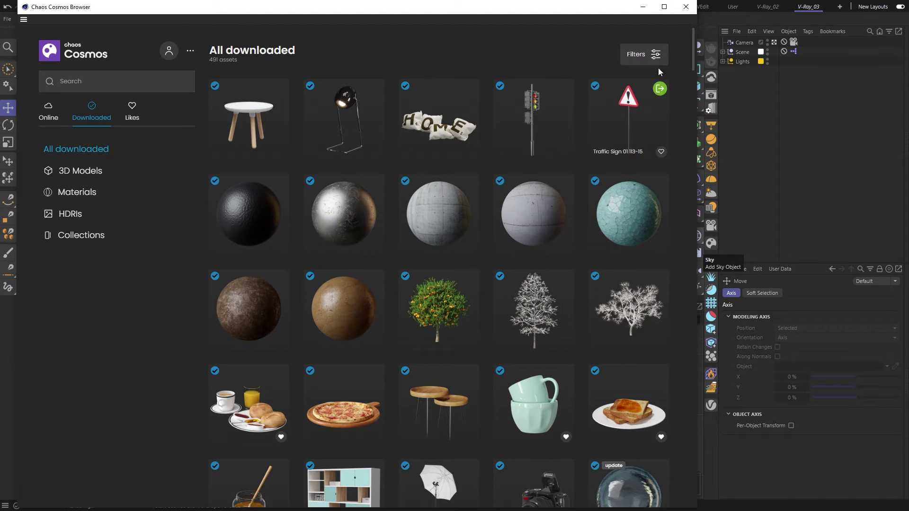
# Toggle the Filters panel, preview the Concrete Simple E02 details, then minimize the Cosmos browser
pyautogui.click(656, 56)
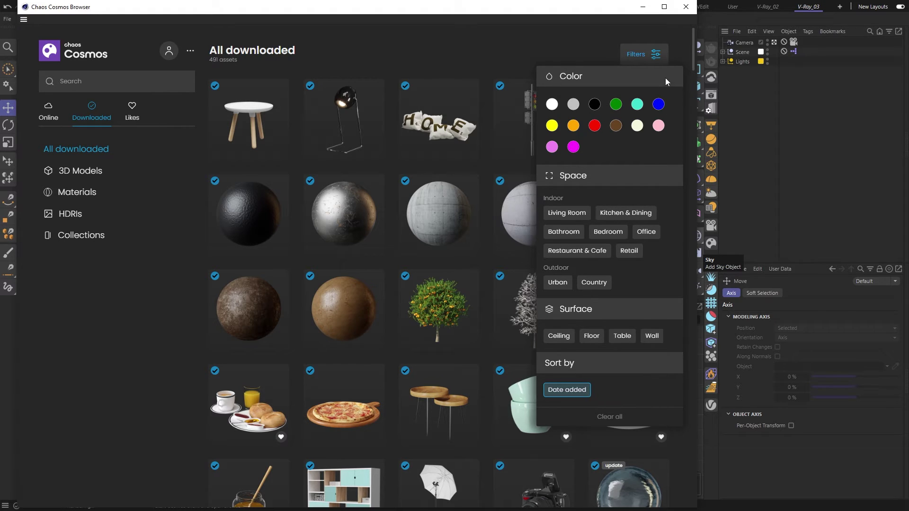
pyautogui.click(656, 56)
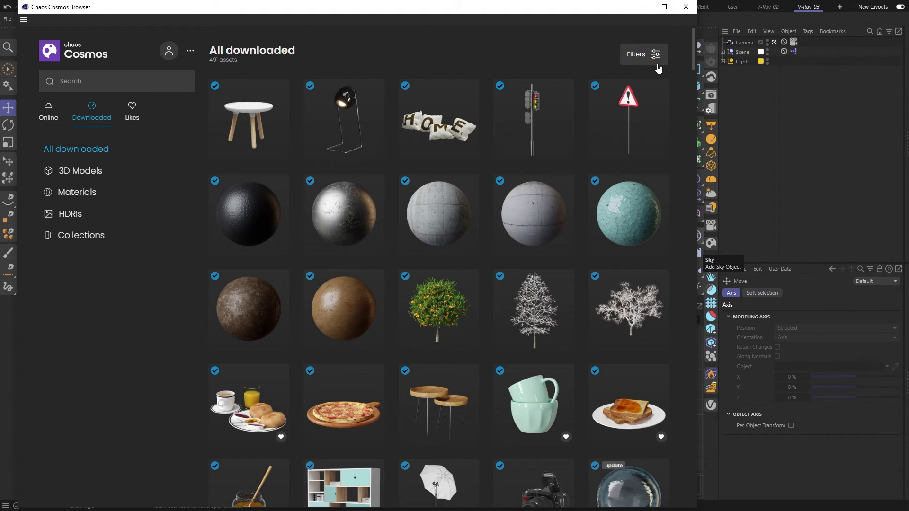
pyautogui.moveTo(660, 189)
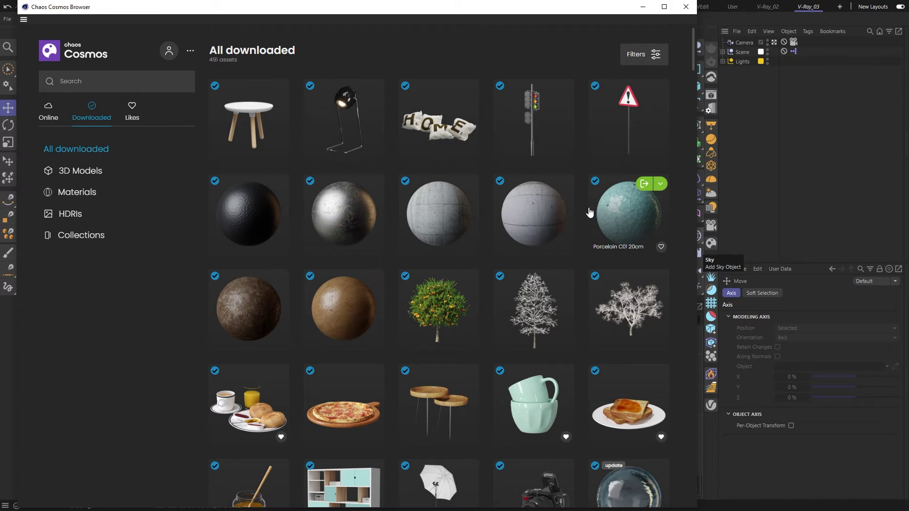
pyautogui.click(537, 211)
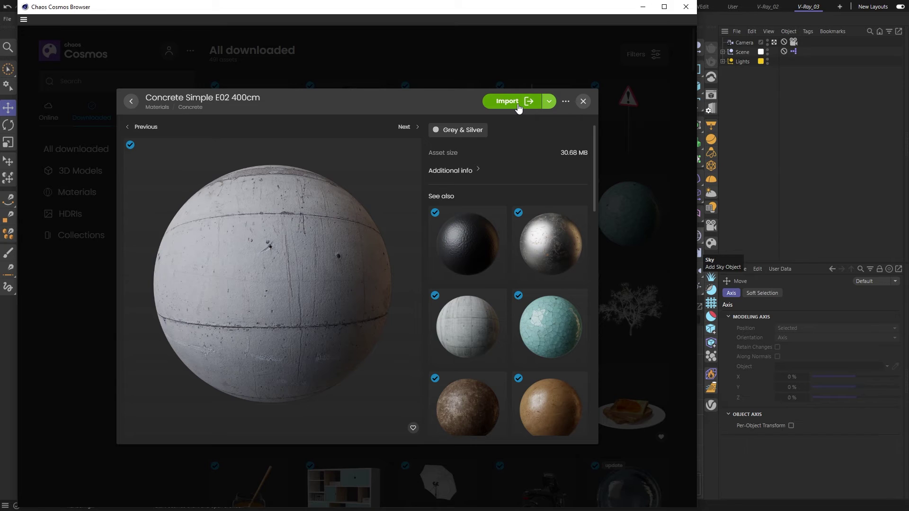
pyautogui.click(583, 102)
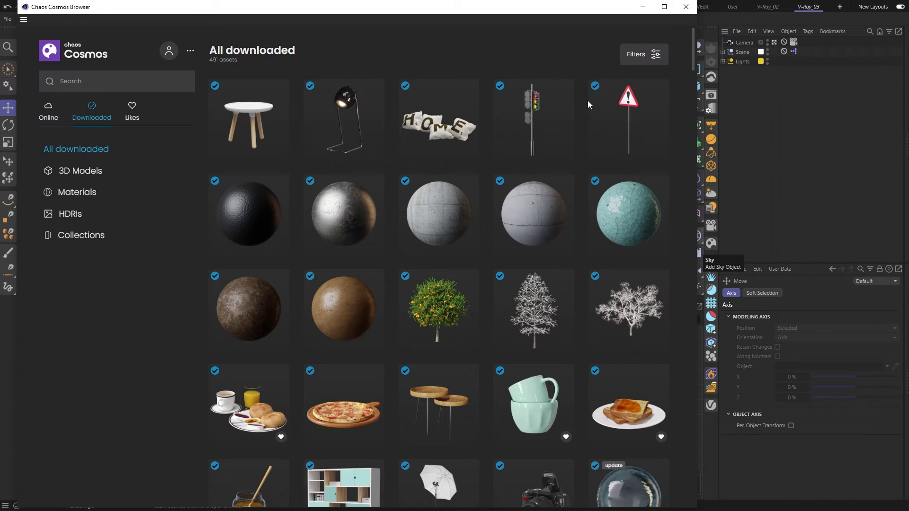
pyautogui.click(645, 7)
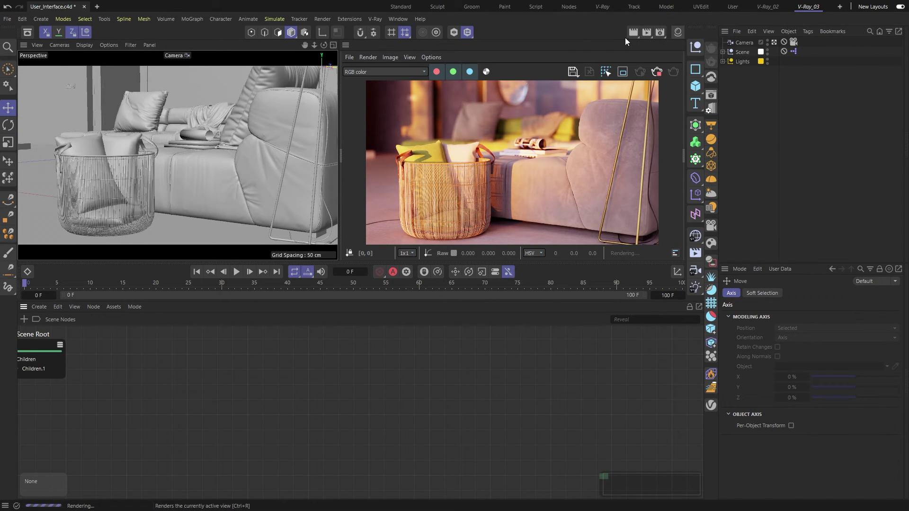
# Look through the V-Ray menu's submenus, close it, and open Render Settings
pyautogui.click(379, 20)
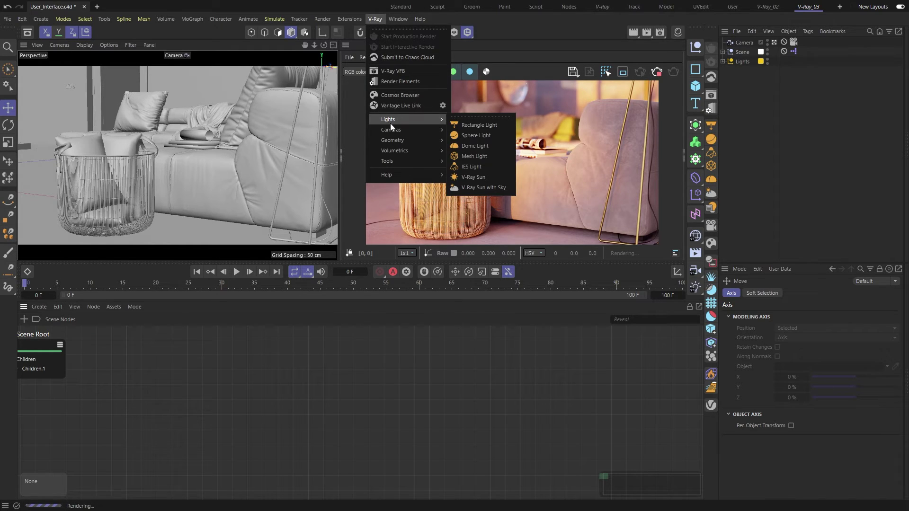
pyautogui.moveTo(391, 130)
pyautogui.moveTo(391, 159)
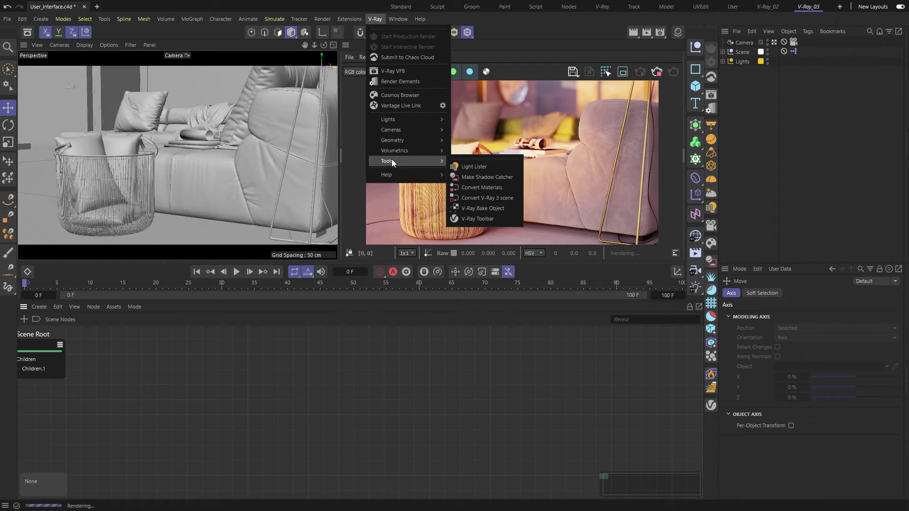
pyautogui.moveTo(392, 175)
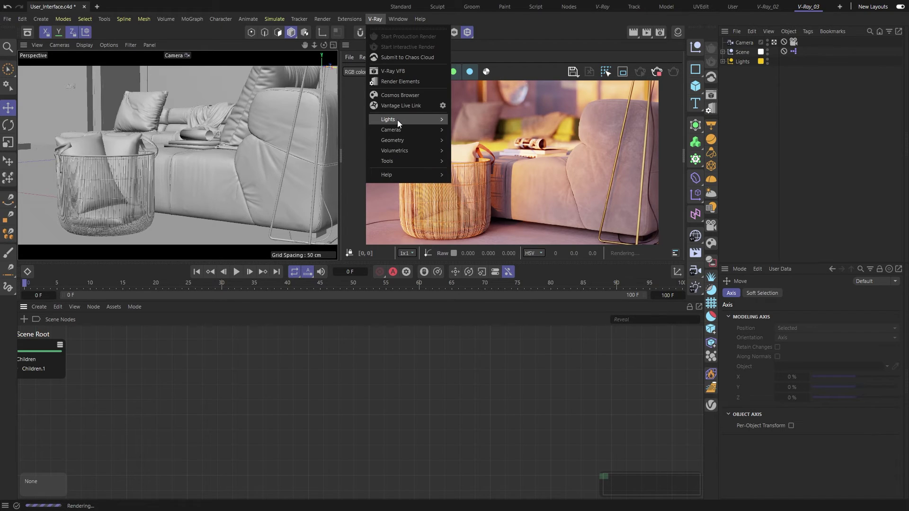
pyautogui.click(382, 19)
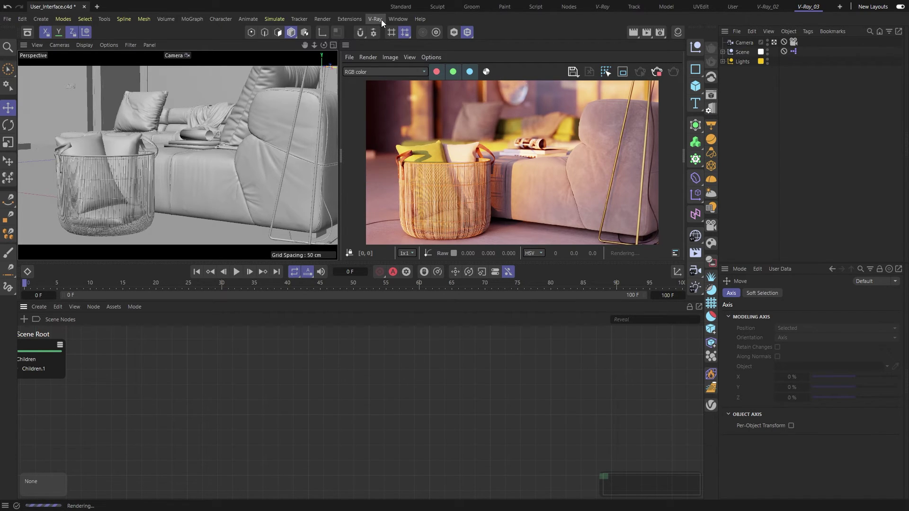
pyautogui.click(658, 33)
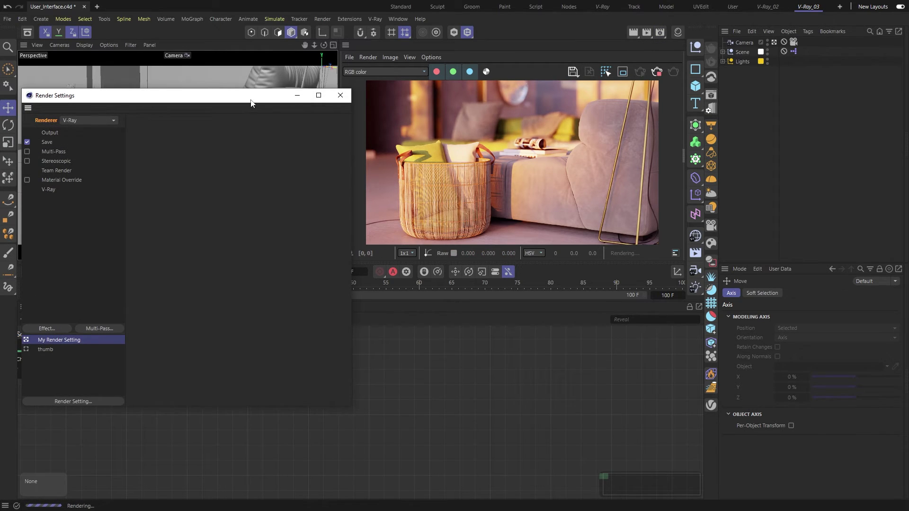
# Select V-Ray in Render Settings and step through its Common, V-Ray, GI and Settings tabs
pyautogui.moveTo(251, 100); pyautogui.dragTo(256, 67)
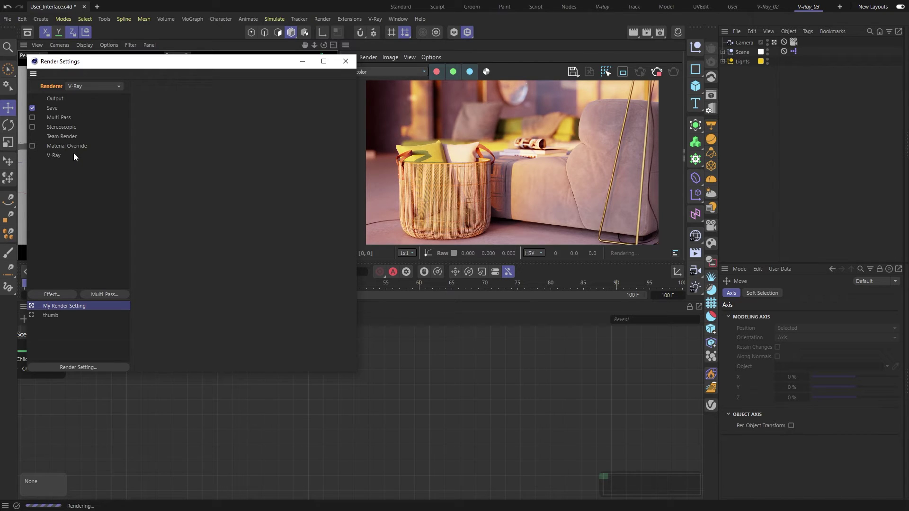
pyautogui.click(53, 156)
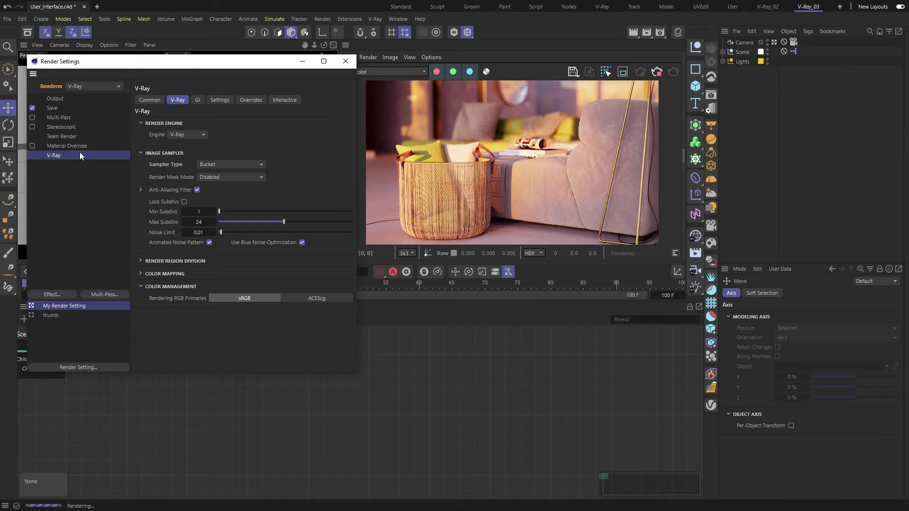
pyautogui.click(155, 101)
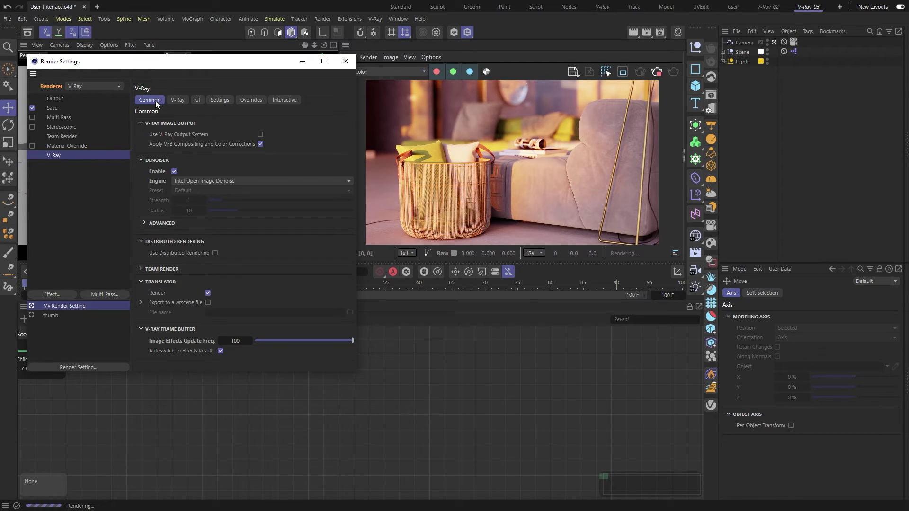
pyautogui.click(183, 102)
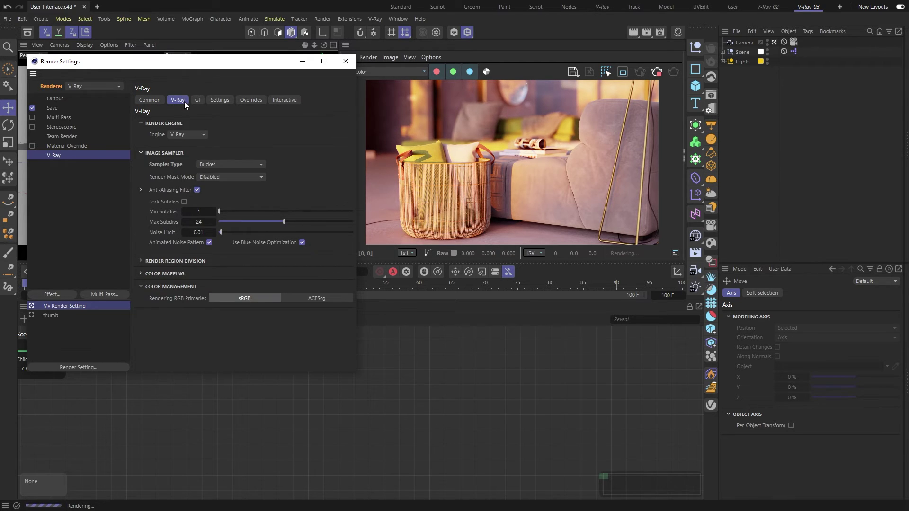
pyautogui.click(197, 100)
pyautogui.click(211, 100)
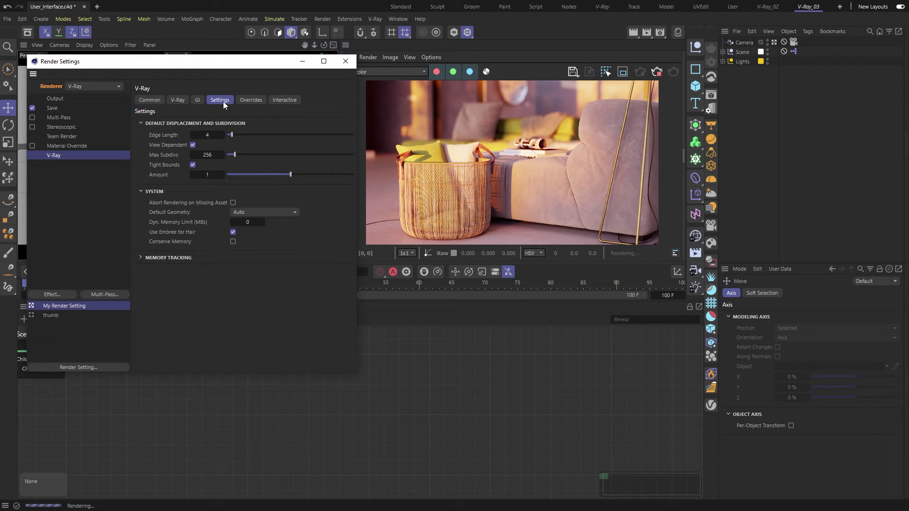
pyautogui.click(151, 100)
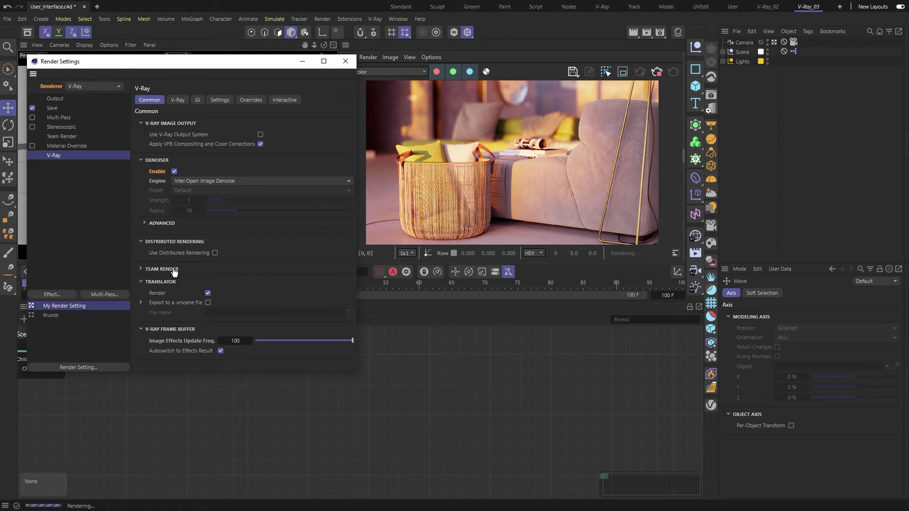
# Point out Use V-Ray Output System, then confirm V-Ray rather than V-Ray GPU as the engine
pyautogui.click(207, 135)
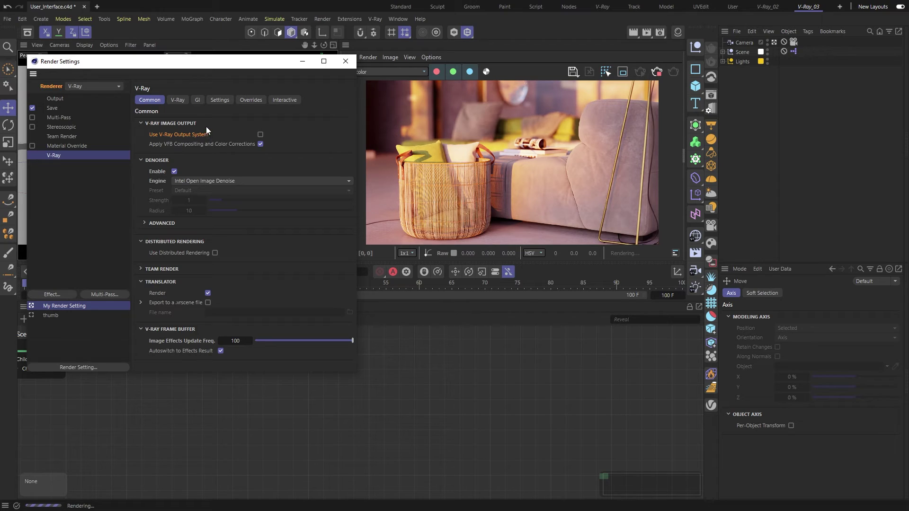
pyautogui.click(179, 101)
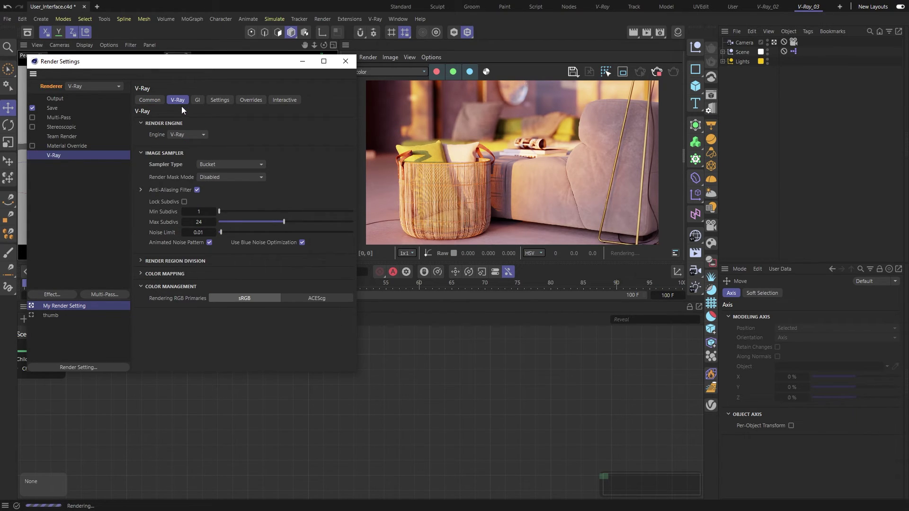
pyautogui.click(195, 135)
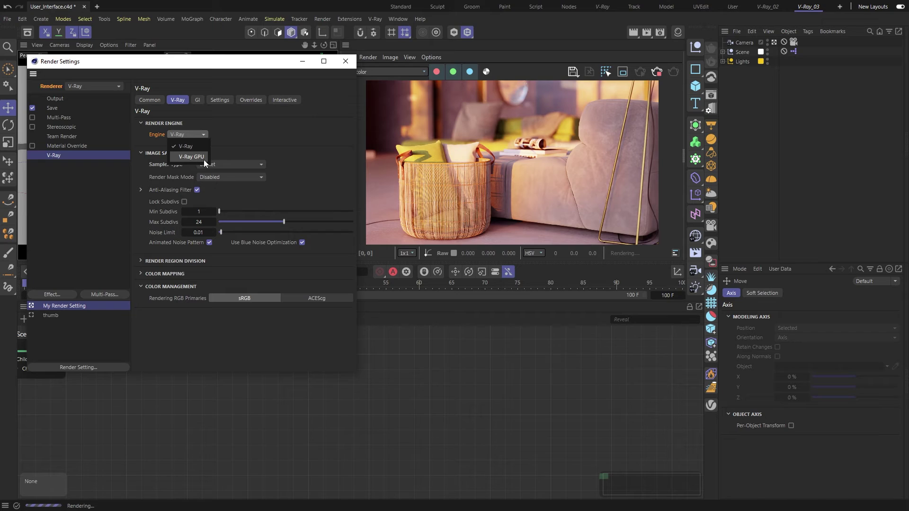
pyautogui.click(204, 150)
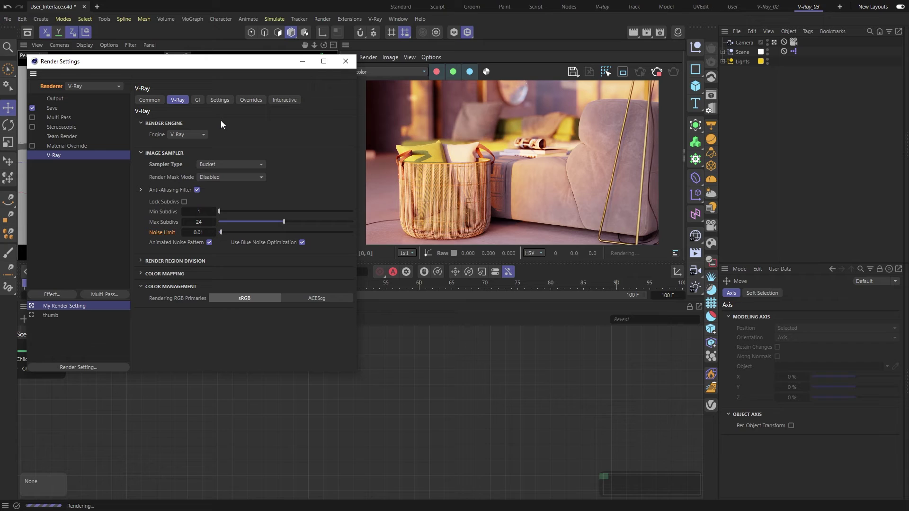
# Keep Light Cache as the GI engine, then review the displacement and system settings
pyautogui.click(198, 101)
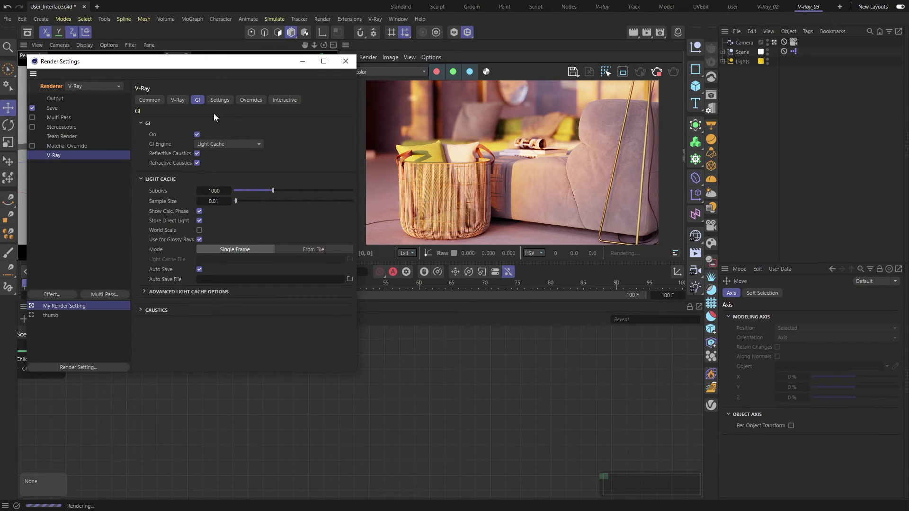
pyautogui.click(233, 144)
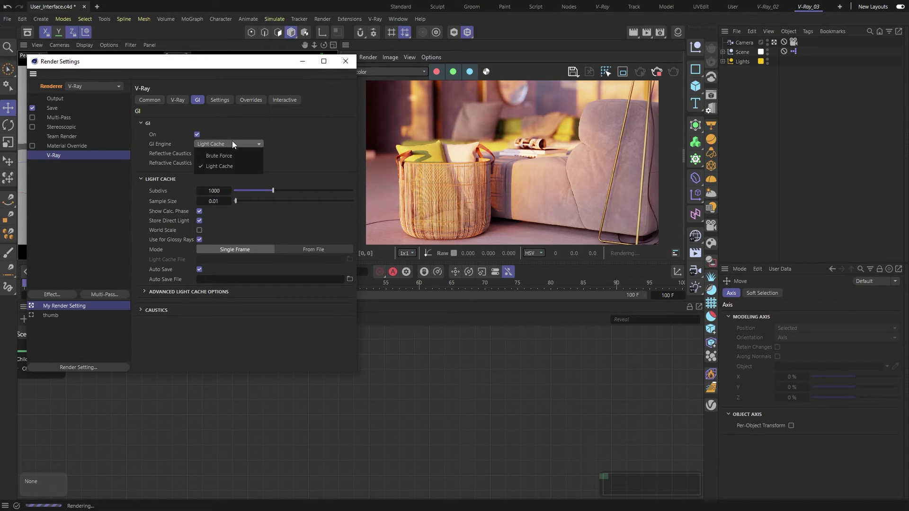
pyautogui.click(238, 166)
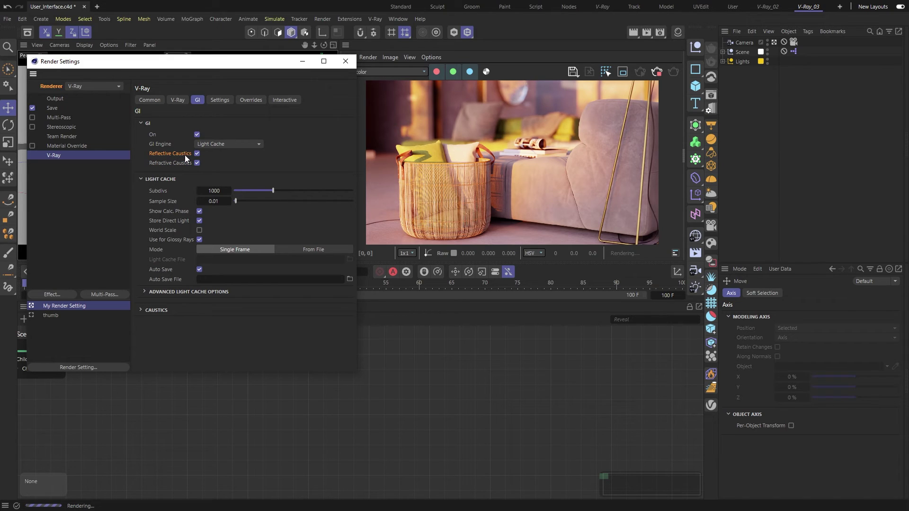
pyautogui.click(228, 101)
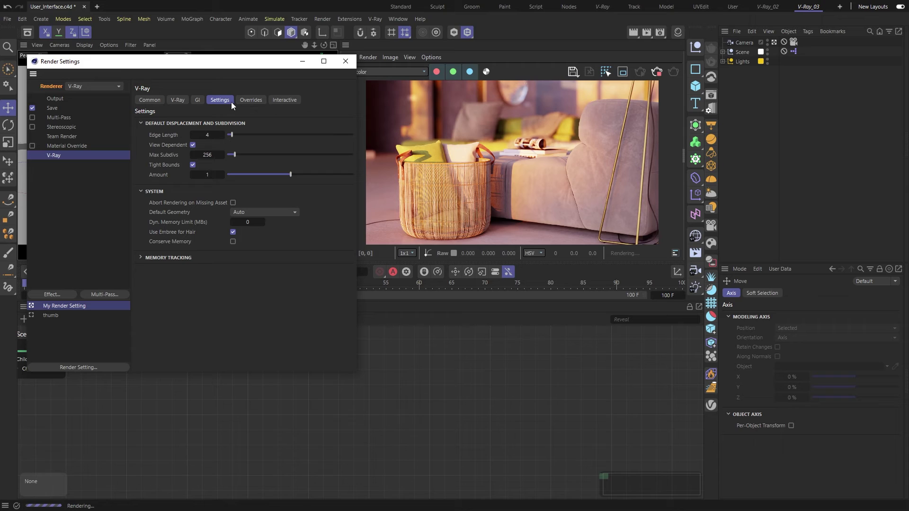
# On Overrides, keep the Standard camera type and toggle Enable Displacement, then view Interactive settings
pyautogui.click(259, 101)
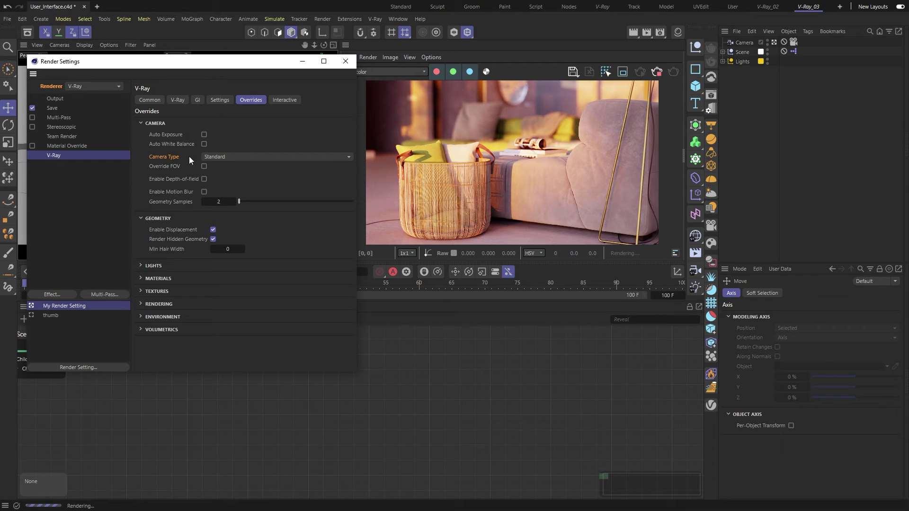
pyautogui.click(217, 157)
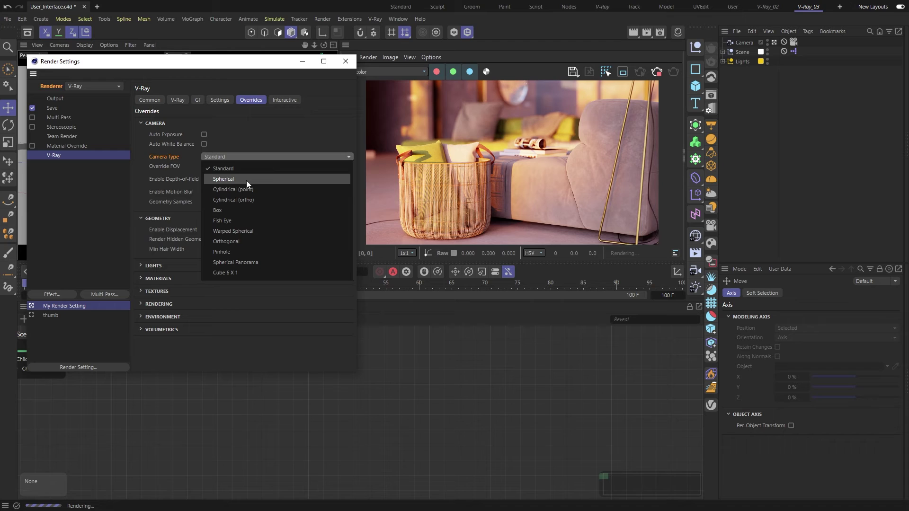
pyautogui.click(250, 169)
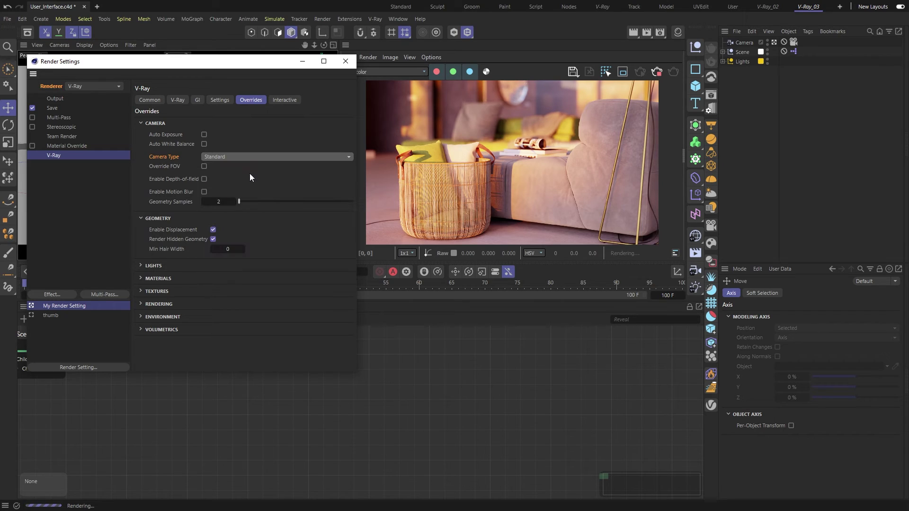
pyautogui.click(213, 230)
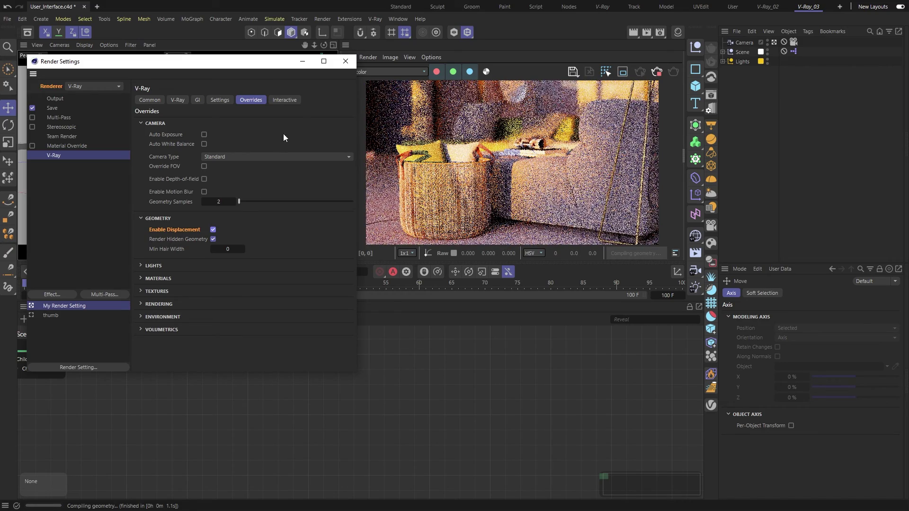
pyautogui.click(290, 102)
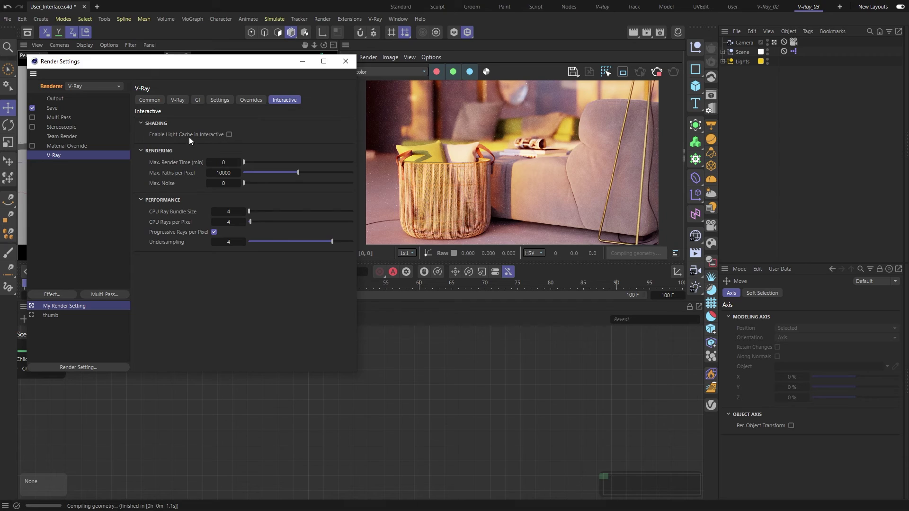
# Enable Material Override for a clay render, review the Output settings, and close Render Settings
pyautogui.click(56, 149)
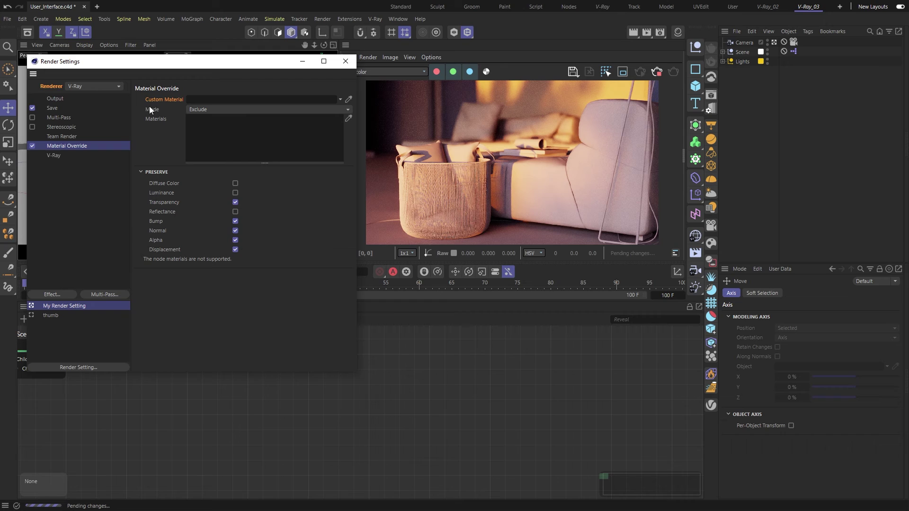
pyautogui.click(91, 98)
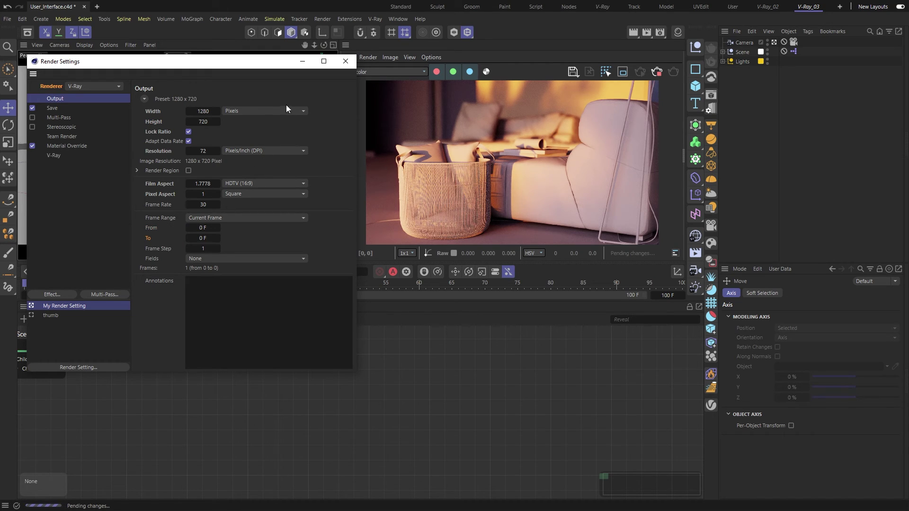
pyautogui.click(300, 63)
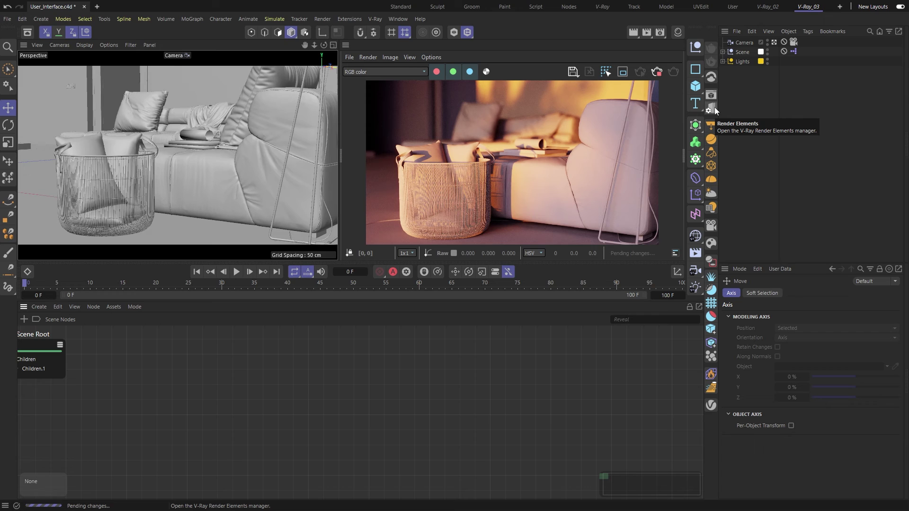
pyautogui.click(714, 107)
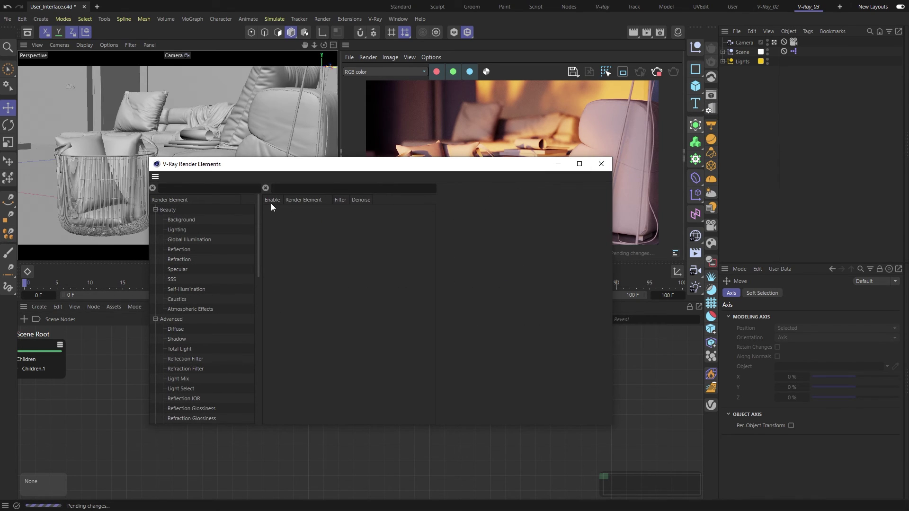
pyautogui.moveTo(259, 200); pyautogui.dragTo(258, 352)
pyautogui.click(558, 164)
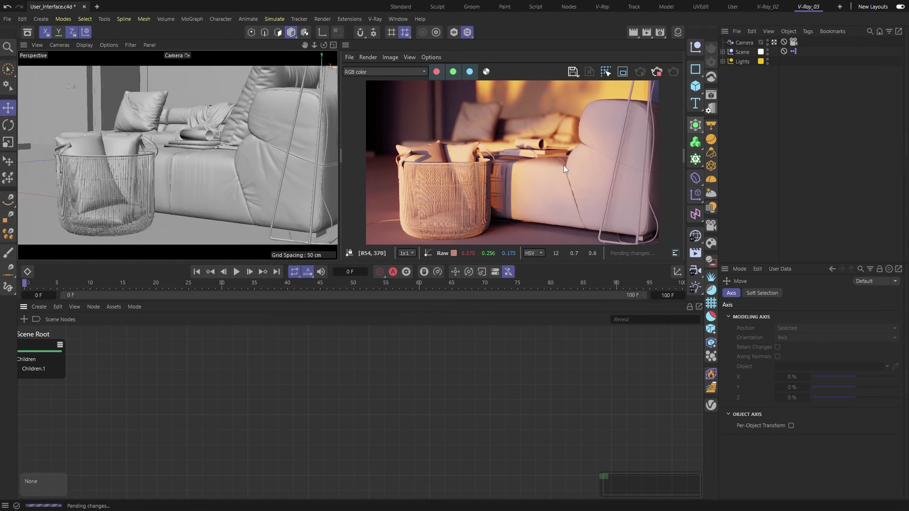
# Undock a floating copy of the Object Manager, position it over the viewport, and widen it
pyautogui.click(898, 31)
pyautogui.moveTo(891, 9); pyautogui.dragTo(274, 117)
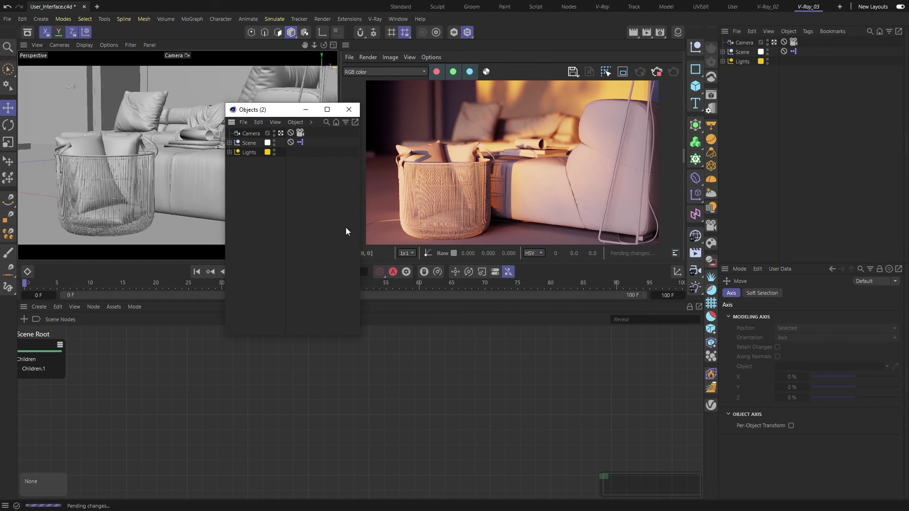
pyautogui.moveTo(359, 225); pyautogui.dragTo(386, 221)
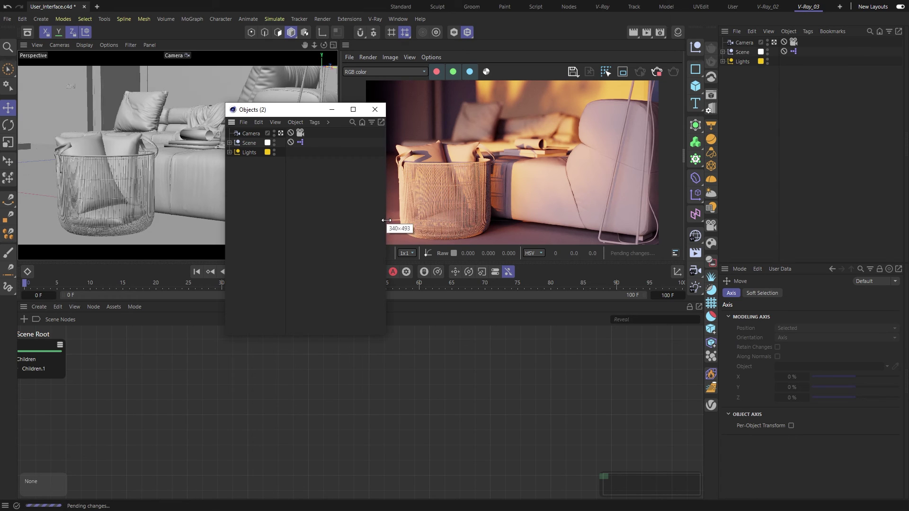
# Select Camera and browse Extensions > V-Ray Tags without adding one, then close the floating list
pyautogui.click(260, 133)
pyautogui.click(313, 123)
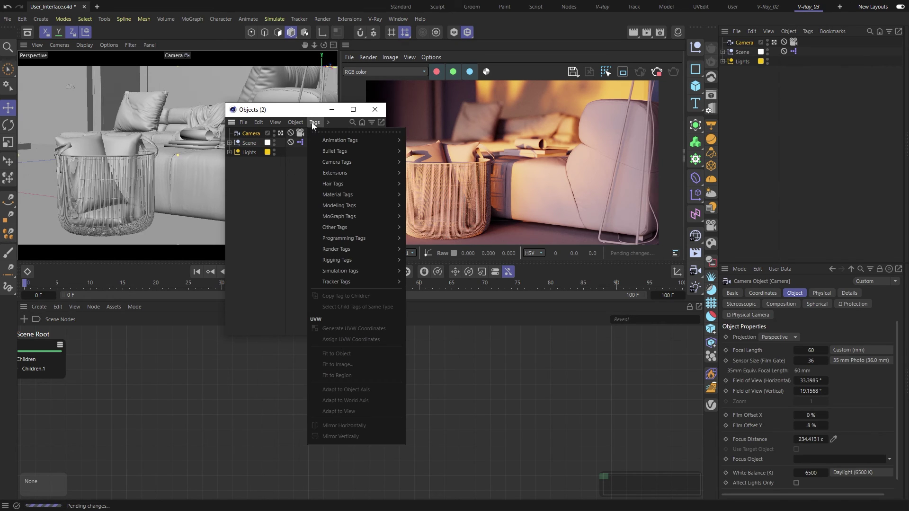
pyautogui.moveTo(325, 172)
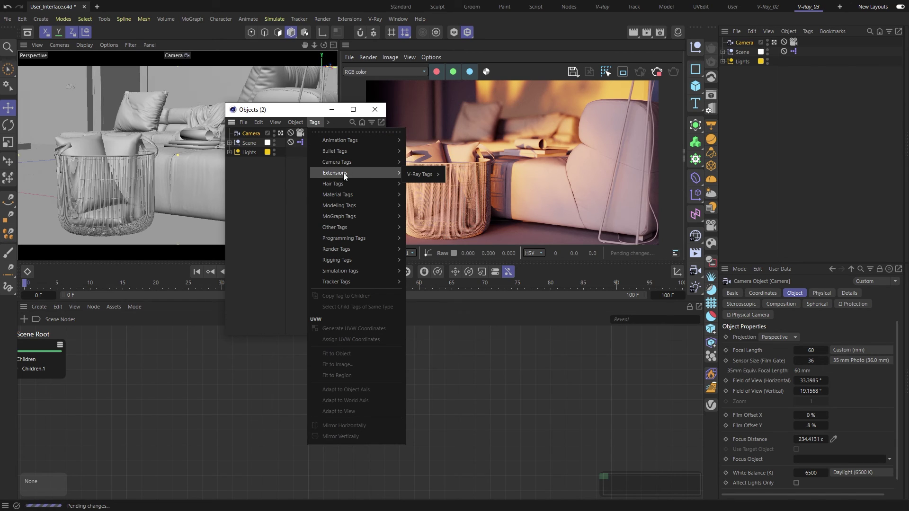
pyautogui.moveTo(417, 174)
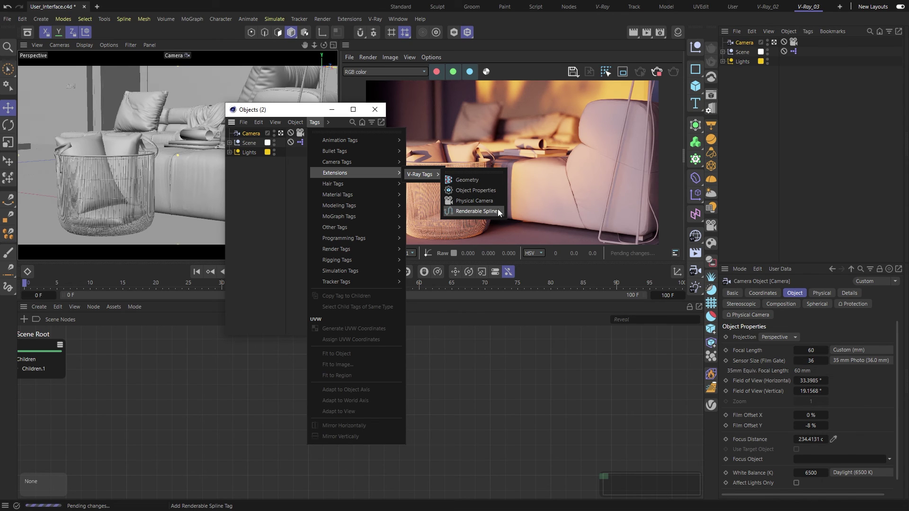
pyautogui.click(481, 162)
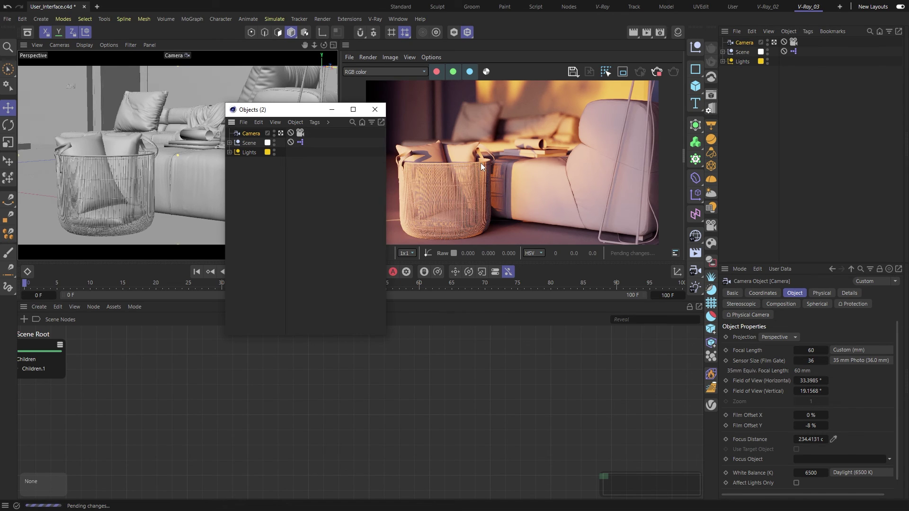
pyautogui.click(375, 110)
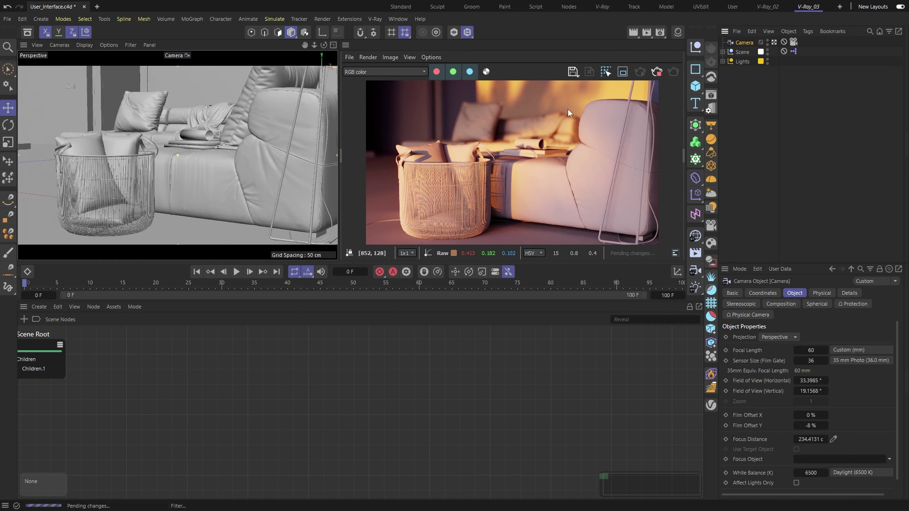
# Create a V-Ray Node Material in the Material Manager and select its V-Ray Material node
pyautogui.click(675, 35)
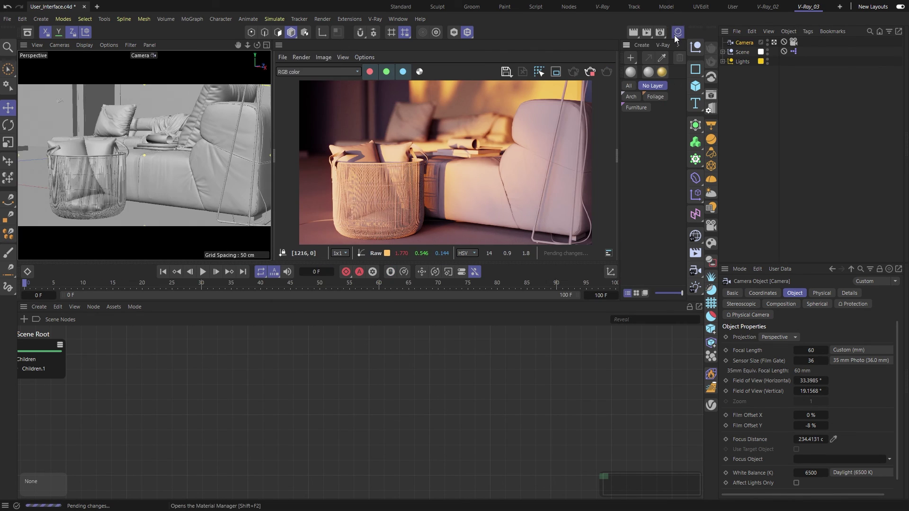
pyautogui.click(631, 73)
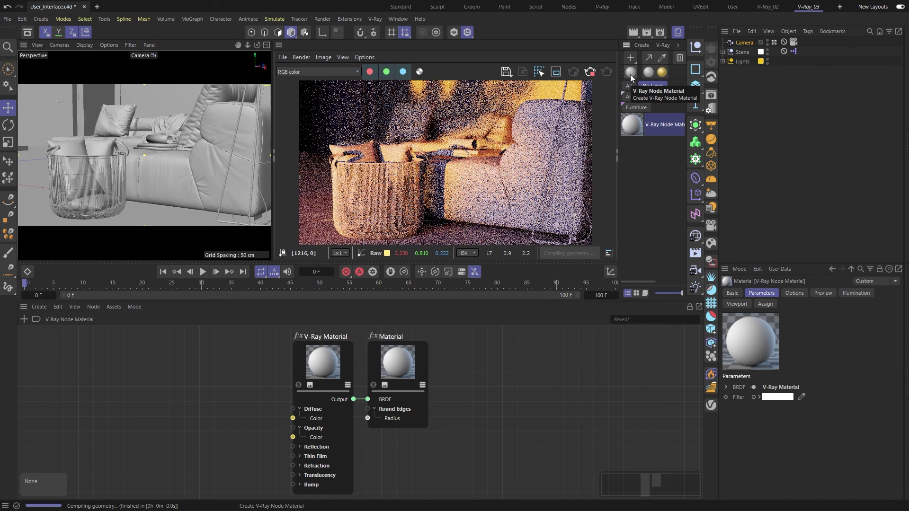
pyautogui.click(323, 355)
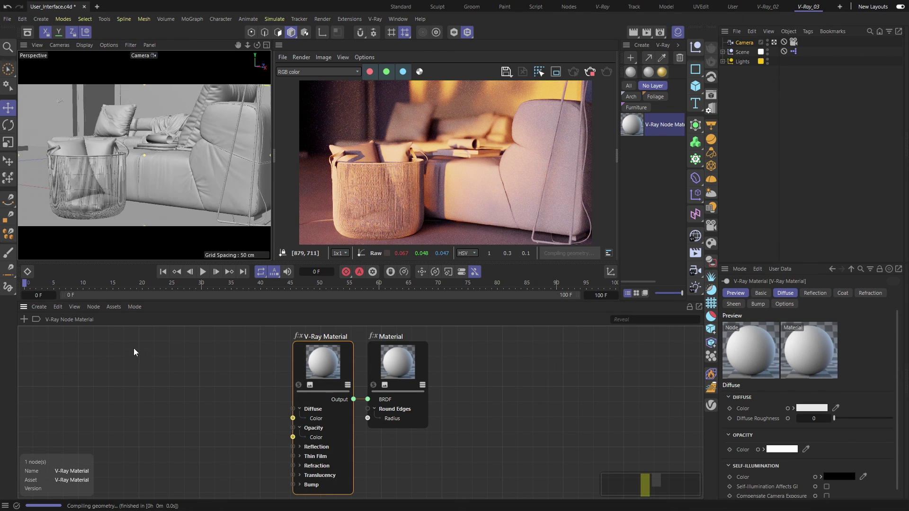
# Bring up the node browser, move it up, and search for 'fres' before clearing the search
pyautogui.click(26, 320)
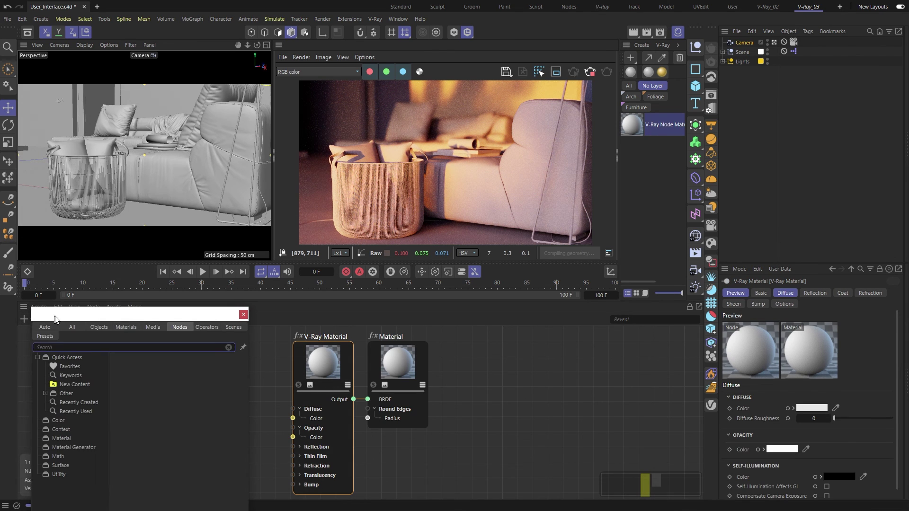
pyautogui.moveTo(49, 314); pyautogui.dragTo(72, 181)
pyautogui.write('fres')
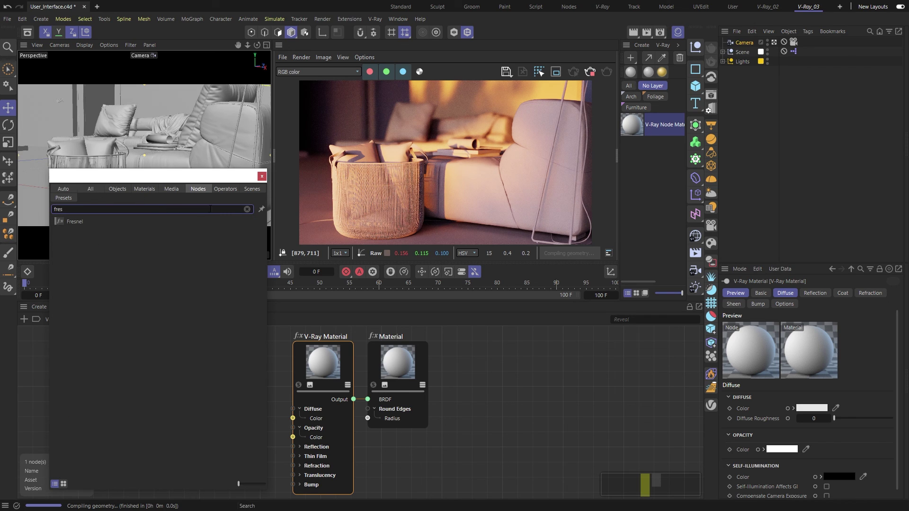
pyautogui.click(246, 211)
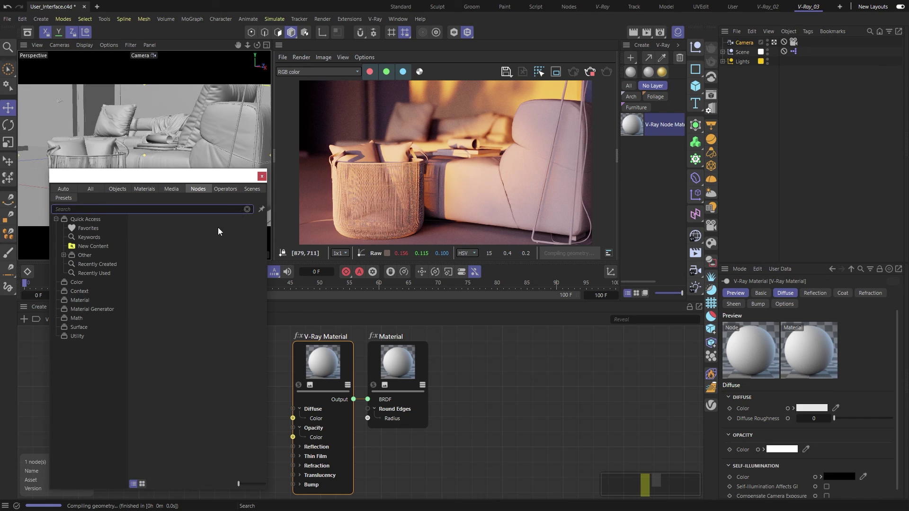
# Browse the Color, Context, Material, Material Generator, Math and Surface node categories, then close the browser
pyautogui.click(104, 281)
pyautogui.click(101, 291)
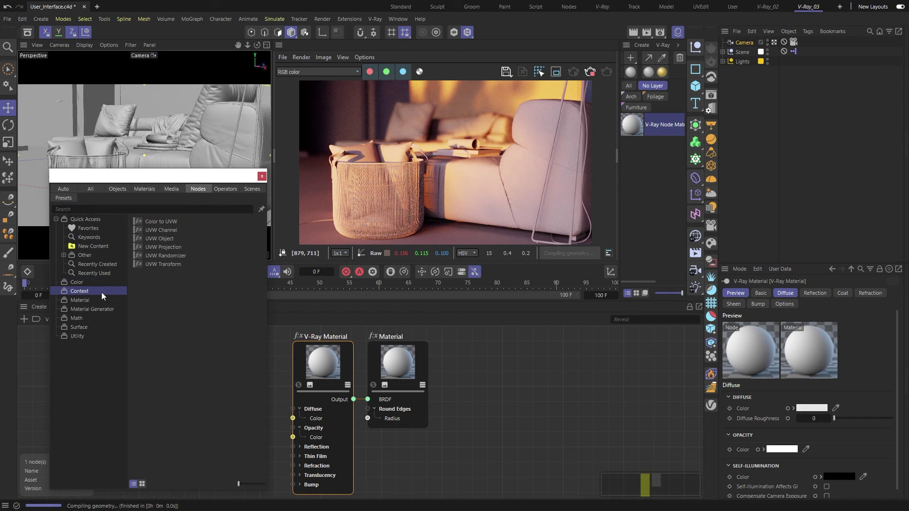
pyautogui.click(99, 300)
pyautogui.click(98, 309)
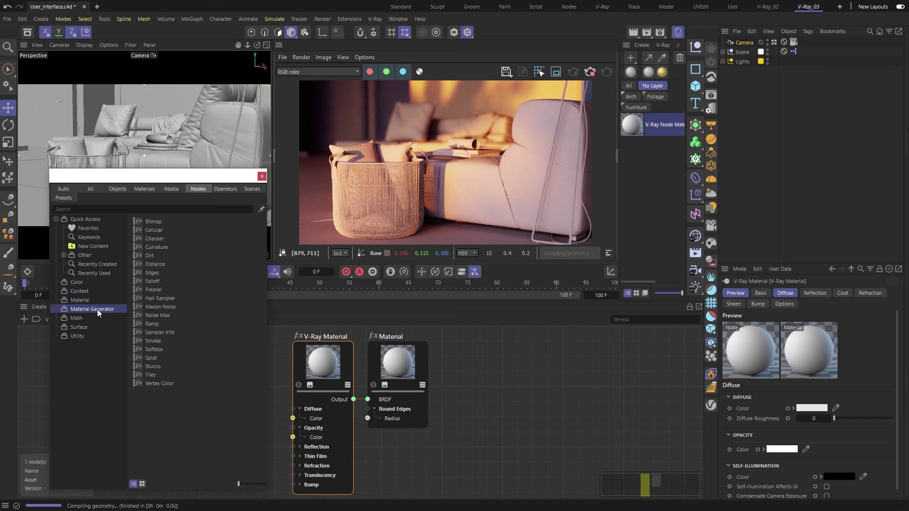
pyautogui.click(97, 318)
pyautogui.click(97, 327)
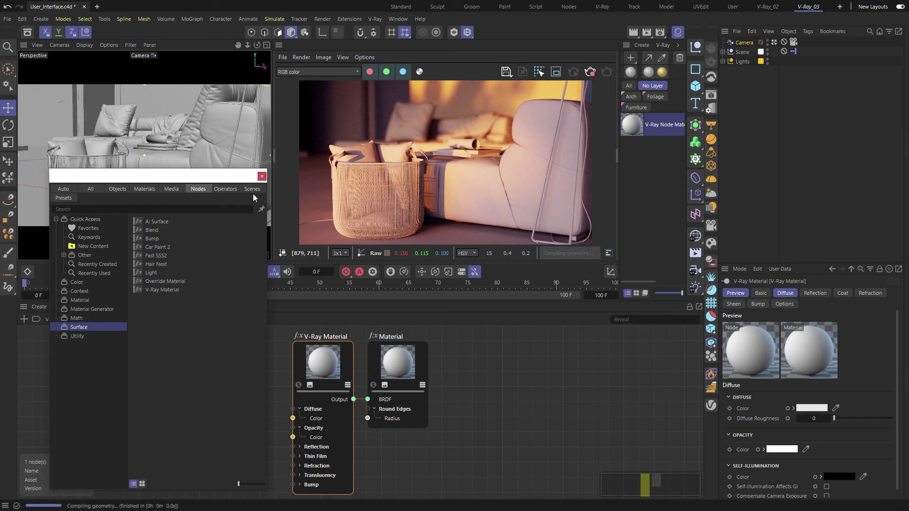
pyautogui.click(261, 175)
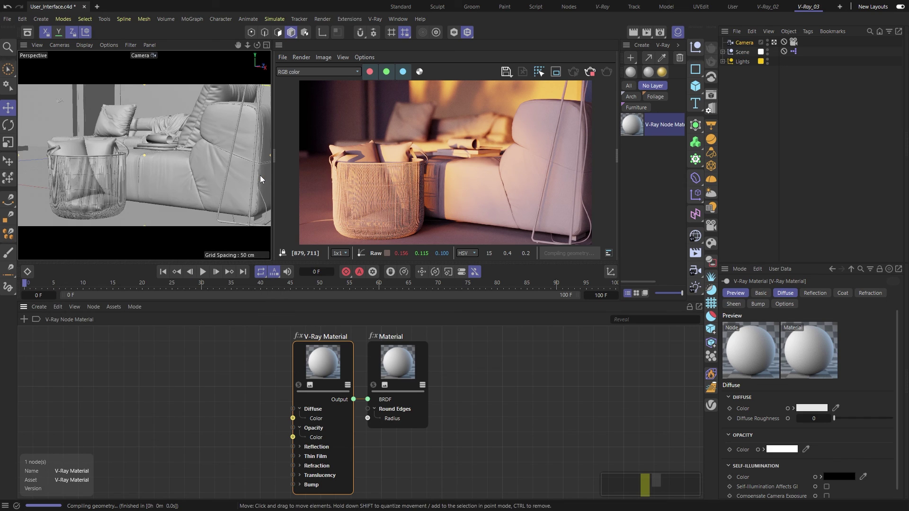